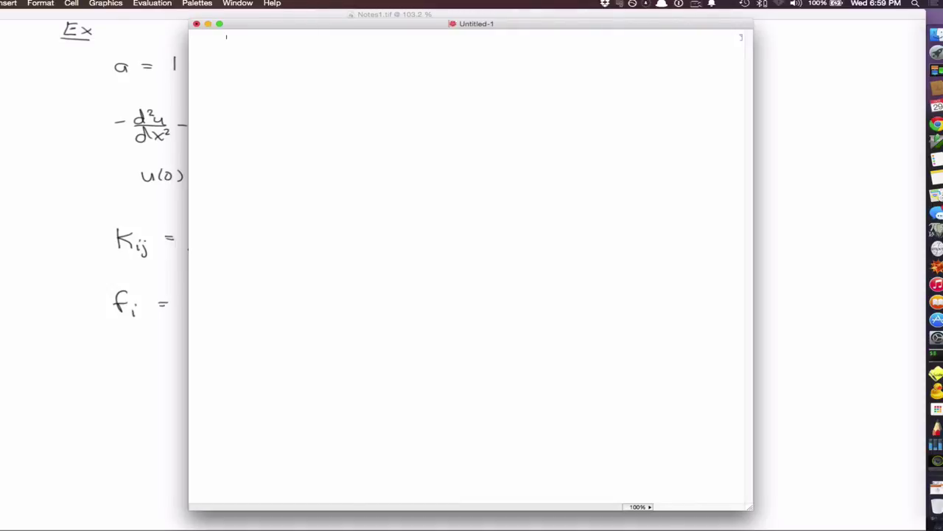
Write the Nfun Module body: X = {1, x}, nodal matrix A, and X.Inverse[A].
text(Nfun[xa, xa)
text(b] :=)
text( Module)
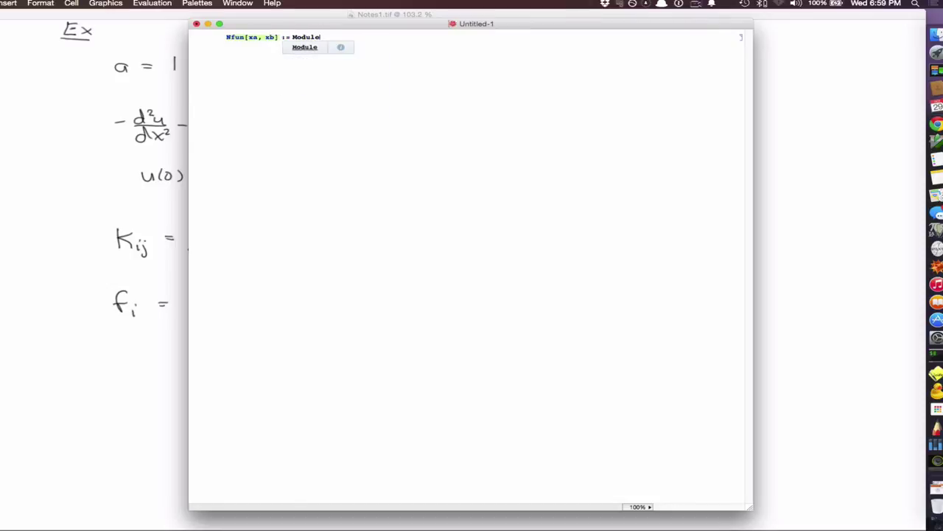
text([{},)
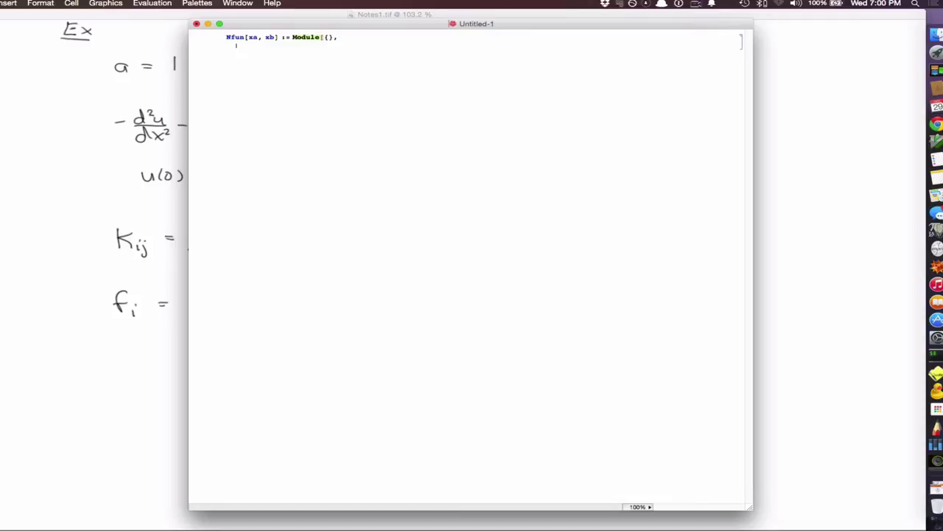
text(x)
text({1,)
text(})
text(;)
text(N)
text({)
text(X /.)
text( x)
text(>)
text(xa,)
text( X /. x)
text(>)
text(xb)
text(})
key(Return)
text(X.In)
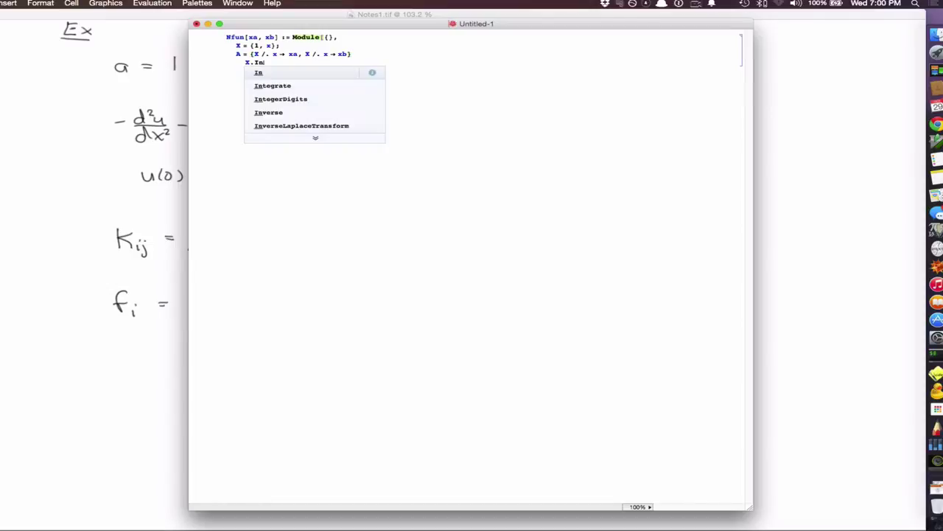
text(verse[a)
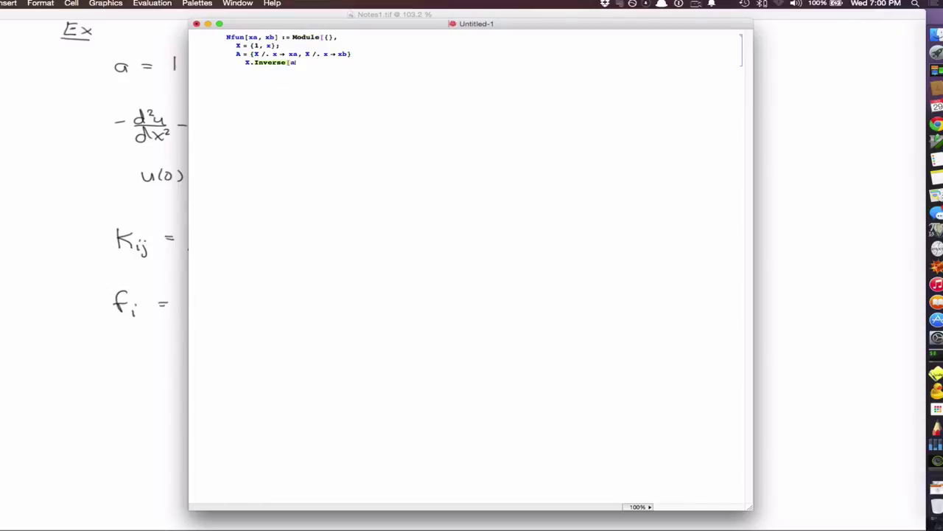
key(BackSpace)
text(A])
text(;)
key(Return)
text(])
Declare the Module's local variables and make the arguments xa_, xb_, then evaluate Nfun.
click(376, 54)
text(;)
click(329, 37)
text(X, N)
click(256, 37)
text(_, xb_)
key(shift+Return)
Test Nfun[0, 1/4] and drop the trailing semicolon so it returns {1 - 4x, 4x}.
text(Nfun)
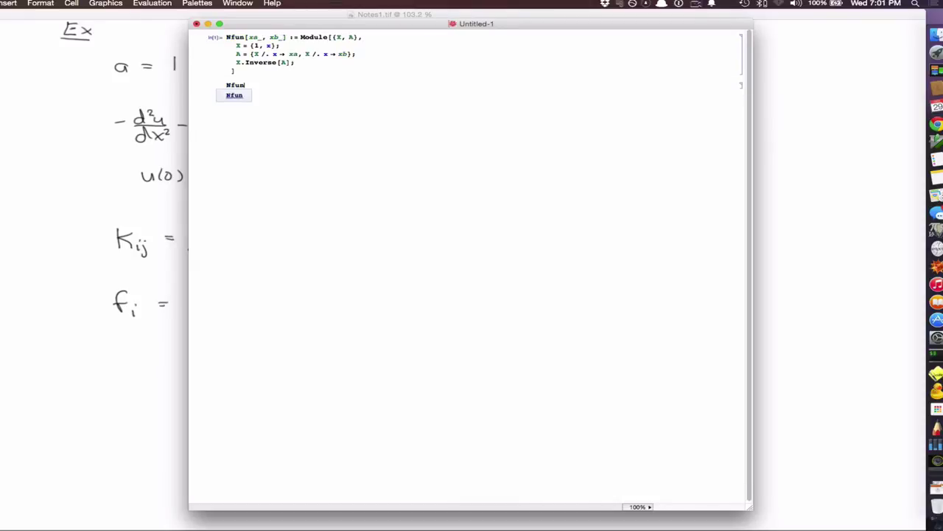
text([)
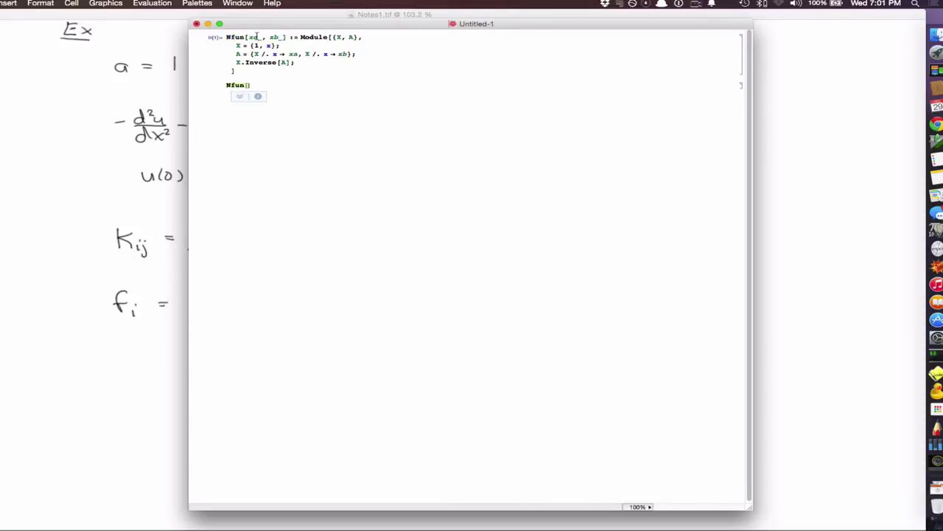
text(0, 1/4])
key(shift+Return)
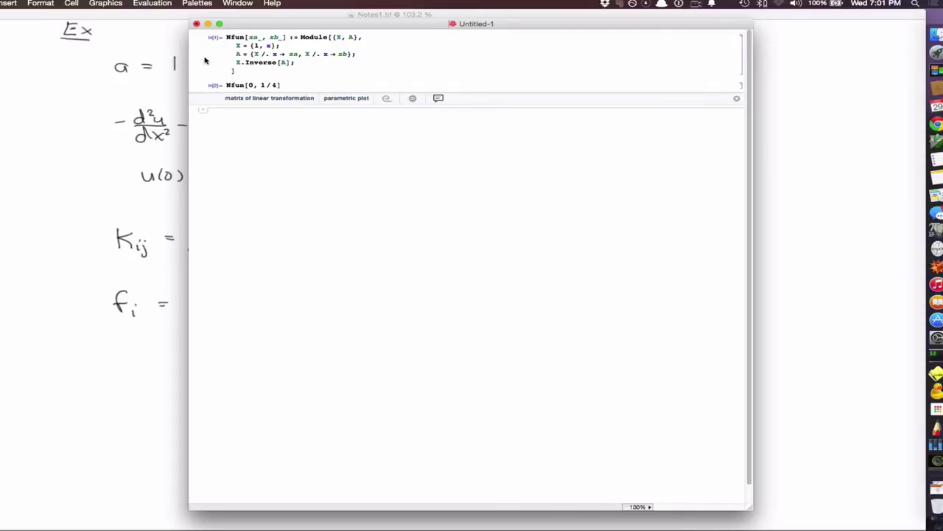
click(234, 62)
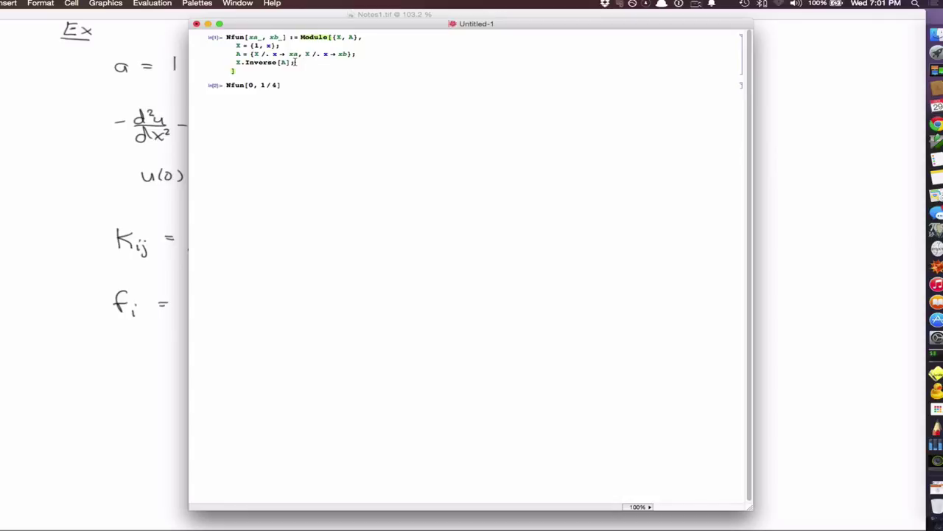
key(BackSpace)
key(shift+Return)
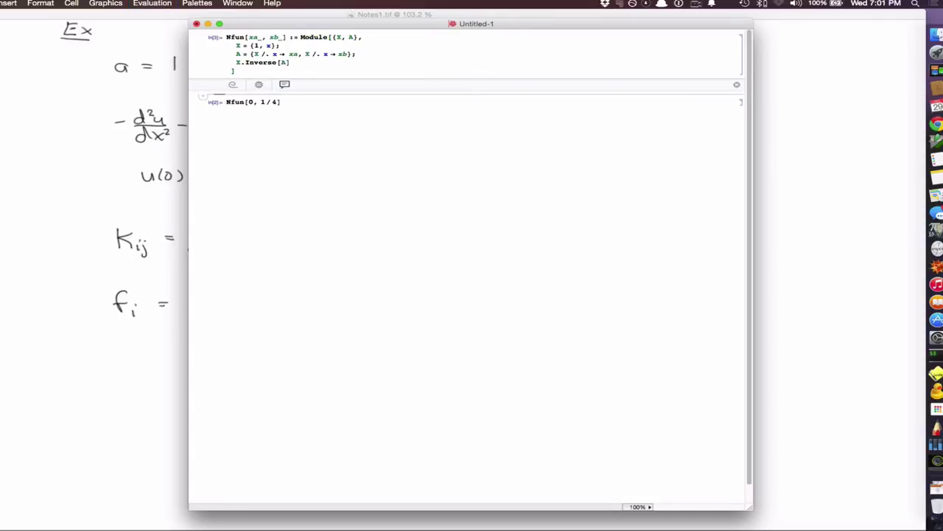
click(237, 104)
key(shift+Return)
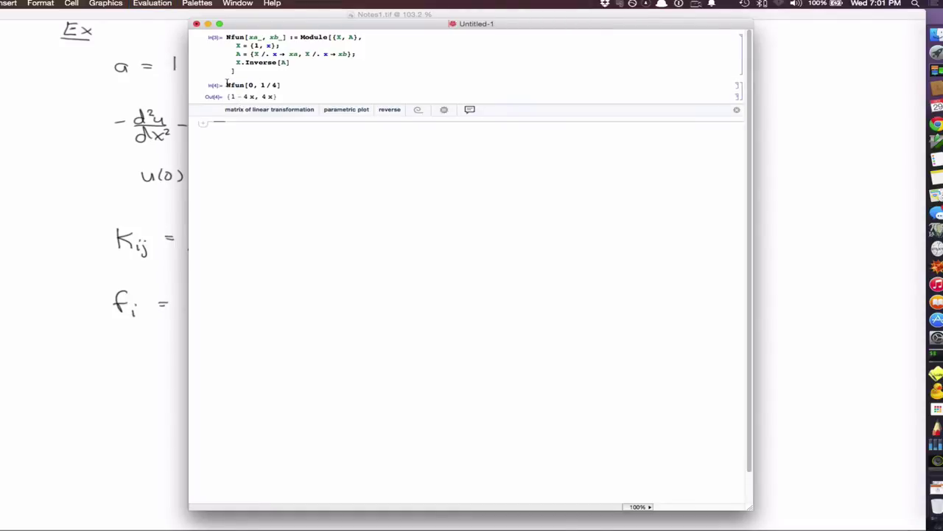
click(226, 84)
Assign Ne1 = Nfun[0, 1/4] and evaluate it.
text(N)
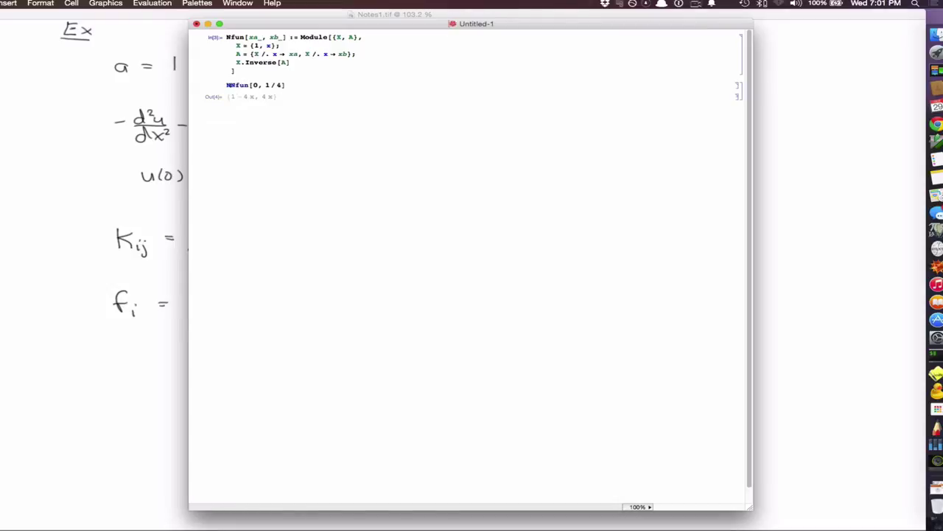
text(1 =)
drag(223, 85, 311, 87)
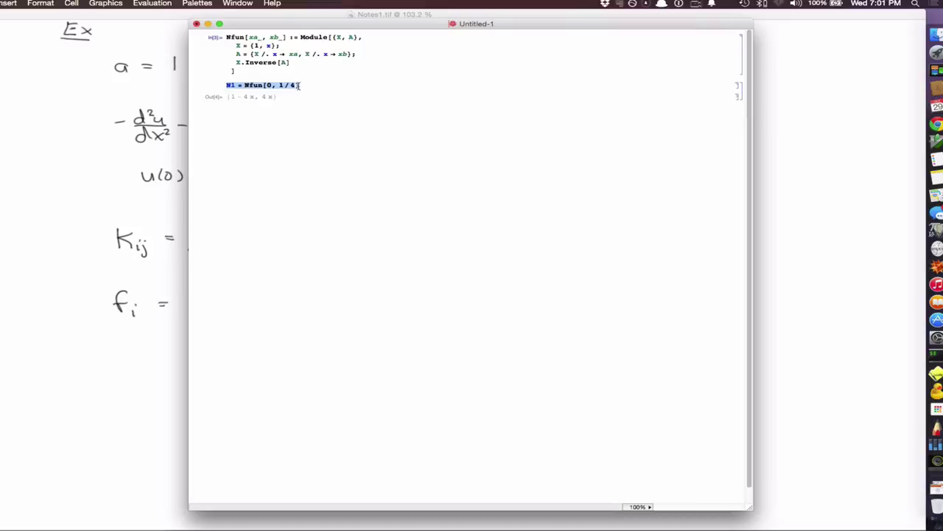
click(231, 85)
text(e)
key(shift+Return)
End the Ne1 line with a semicolon and duplicate it into four lines.
drag(303, 84, 215, 84)
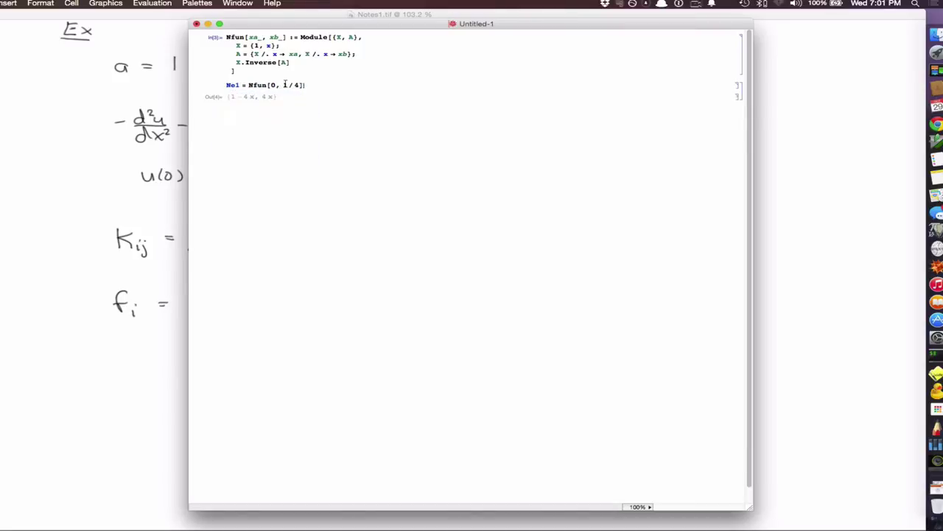
click(302, 85)
text(;)
key(Return)
text(Ne1 = Nfun[0, 1 / 4])
key(Return)
key(super+v)
key(Return)
text(Nel = Nfun[0, 1 / 4])
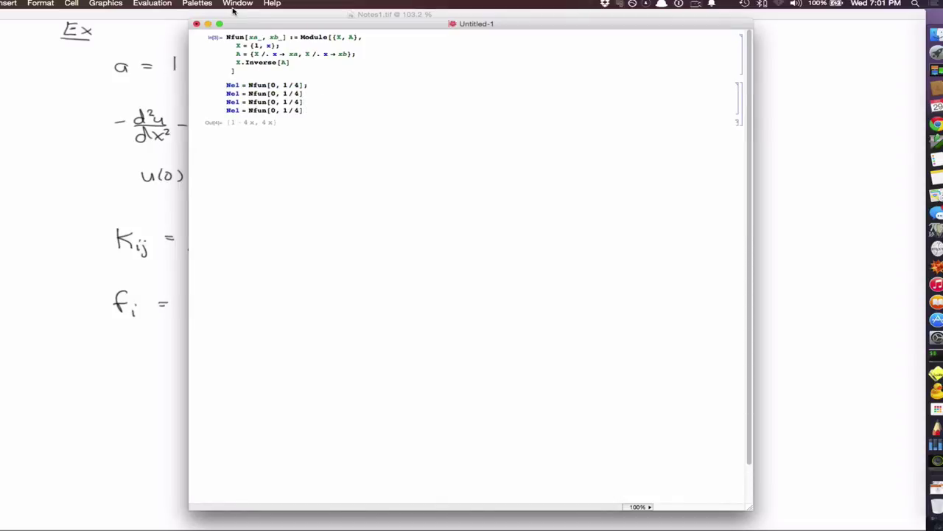
Rename the copied assignments to Ne2, Ne3 and Ne4.
click(239, 93)
key(BackSpace)
text(2)
key(Down)
key(BackSpace)
text(3)
key(BackSpace)
text(4)
key(Up)
key(Up)
Set element bounds to Nfun[1/4, 1/2], Nfun[1/2, 3/4] and Nfun[3/4, 1], then evaluate.
key(BackSpace)
key(BackSpace)
text(, 1 / 2)
key(Down)
key(BackSpace)
text(1/2)
key(BackSpace)
text(3)
key(Down)
key(BackSpace)
text(3 / 4)
key(BackSpace)
key(BackSpace)
key(shift+Return)
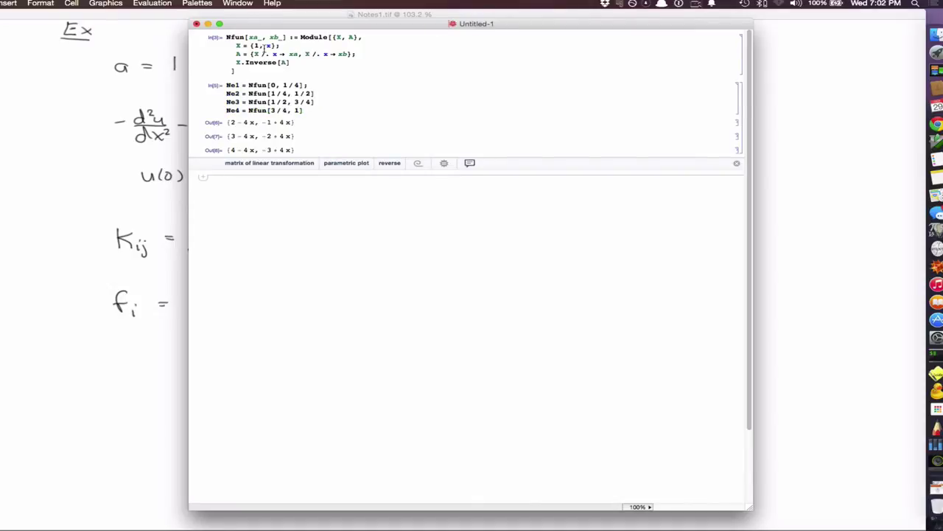
Add semicolons to the remaining element lines and re-evaluate with output suppressed.
click(319, 97)
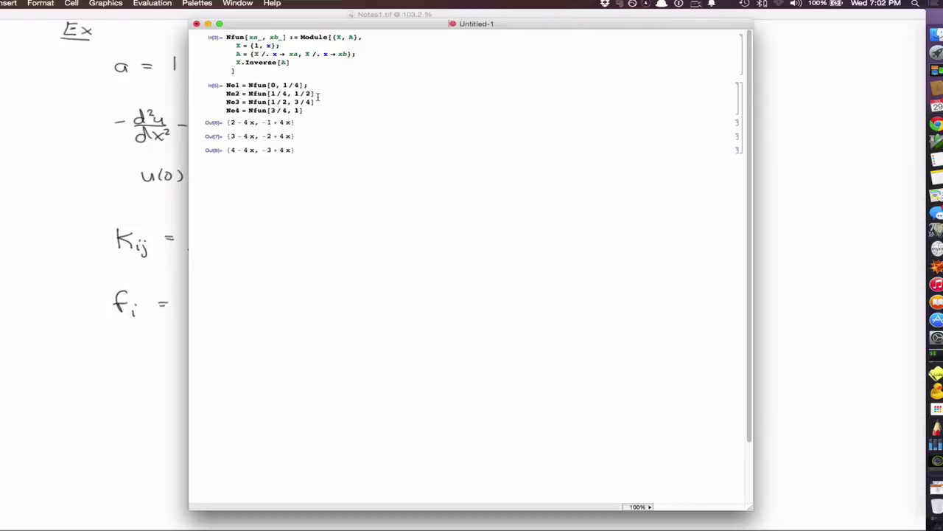
text(;)
key(Down)
text(;)
key(Down)
text(;)
key(shift+Return)
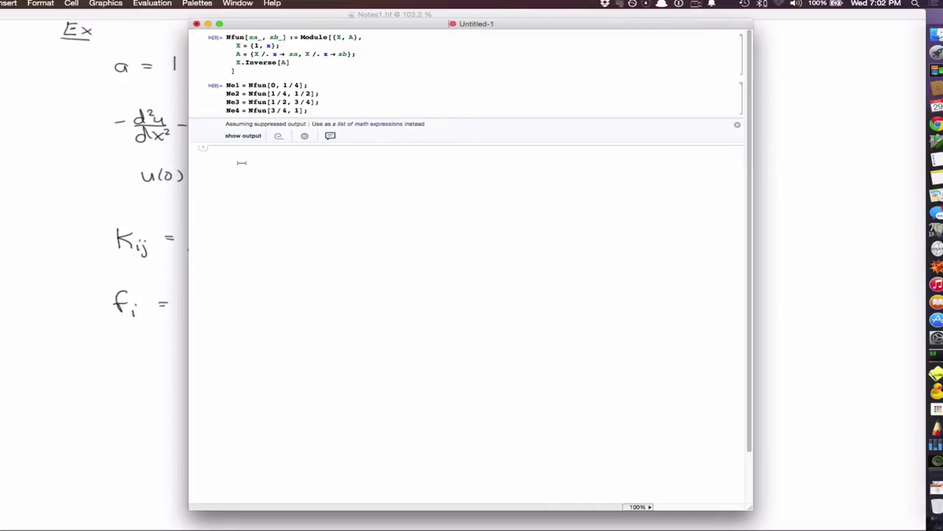
Start ke1 with a definite integral from 0 to 1/4 via the dintt template.
text(ke)
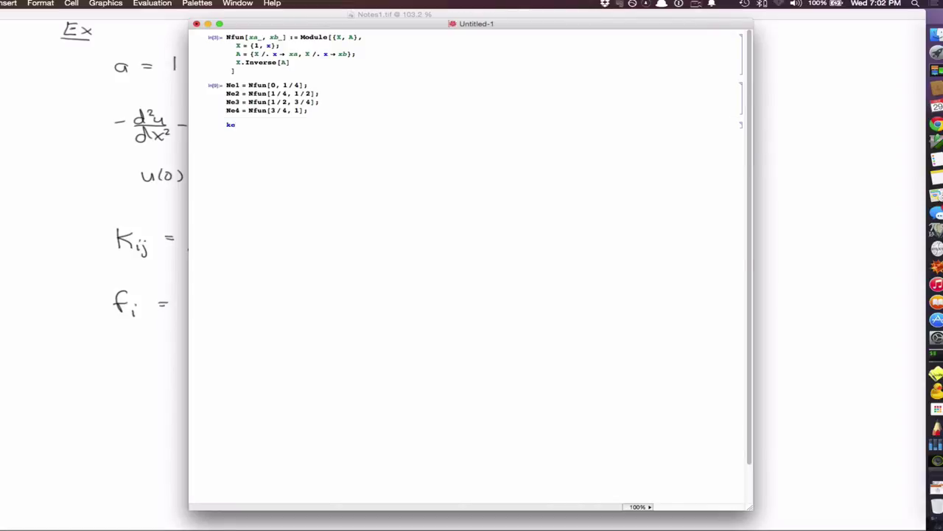
text(1)
text(dintt)
key(Escape)
text(0)
text(1/4 d)
key(Tab)
Enter the integrand term D[Ne1[[i]], x] D[Ne1[[j]], x].
text(D[Ne1,)
key(BackSpace)
text([[)
text(1]])
text(i)
text(]])
text(, x)
text(] d)
drag(251, 129, 316, 130)
click(315, 129)
key(BackSpace)
text(] D)
text([Ne)
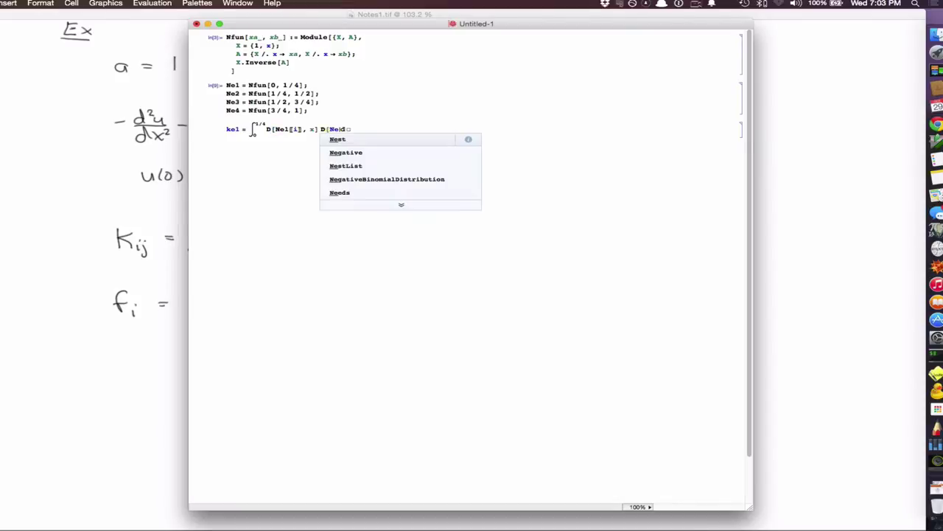
text(1)
text([[j)
key(BackSpace)
key(BackSpace)
text([j]], x])
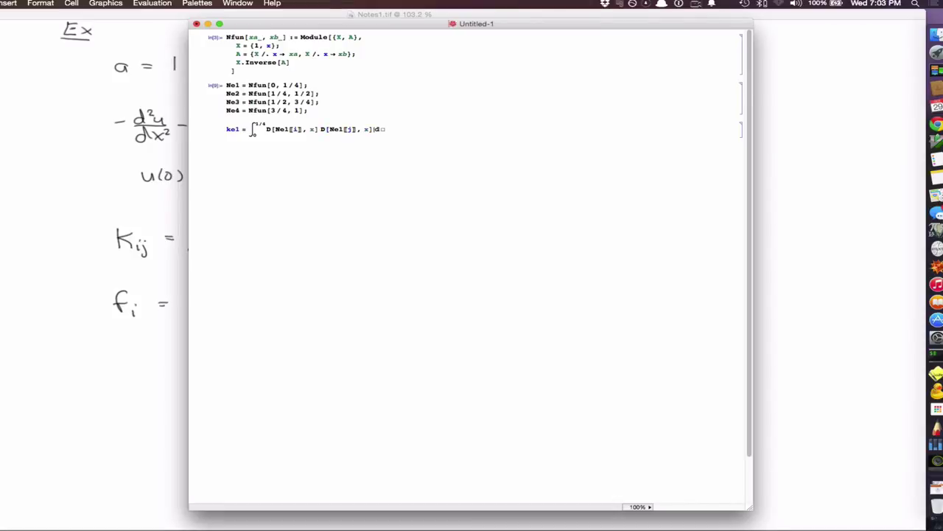
Subtract Ne1[[i]] Ne1[[j]] in the integrand and parenthesize it.
key(Escape)
text(de1[[i)
key(BackSpace)
key(BackSpace)
key(BackSpace)
text([[i,)
key(BackSpace)
text(]] Ne)
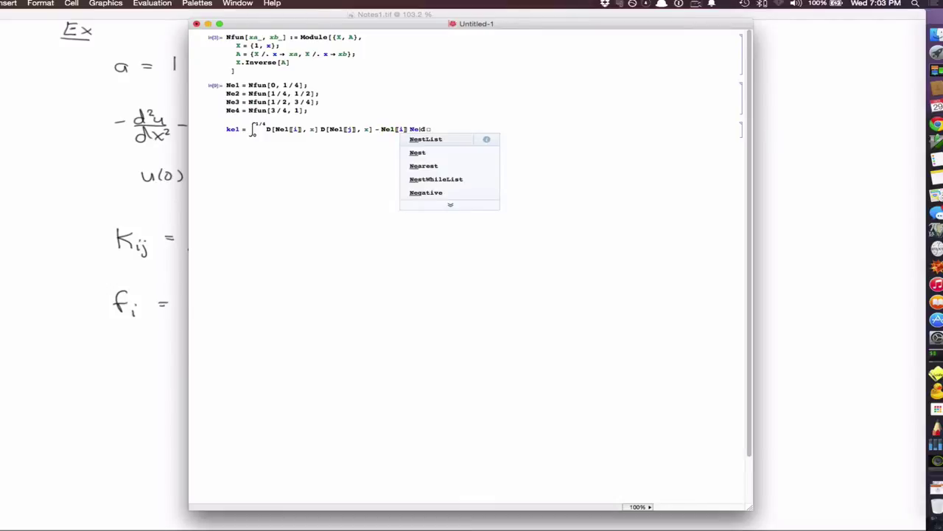
text(1)
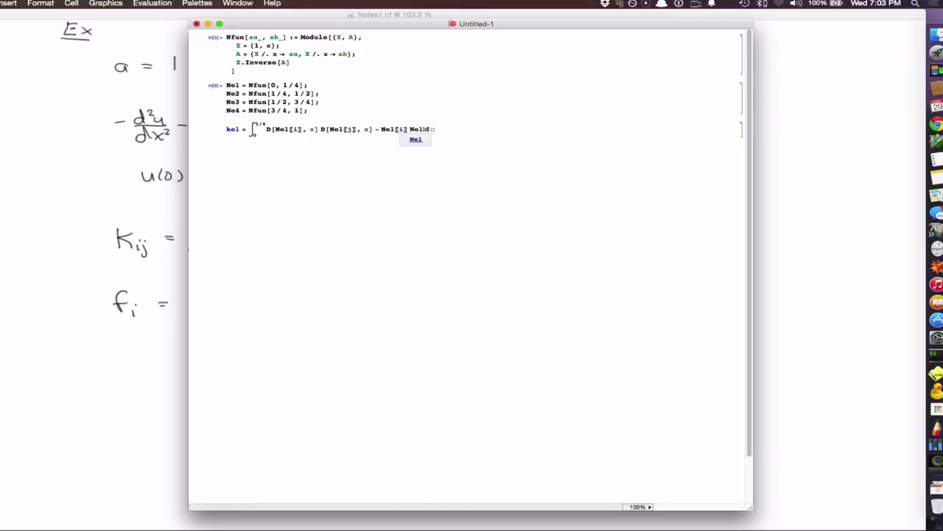
text([[j)
key(BackSpace)
key(BackSpace)
text([[j]] d)
text(x)
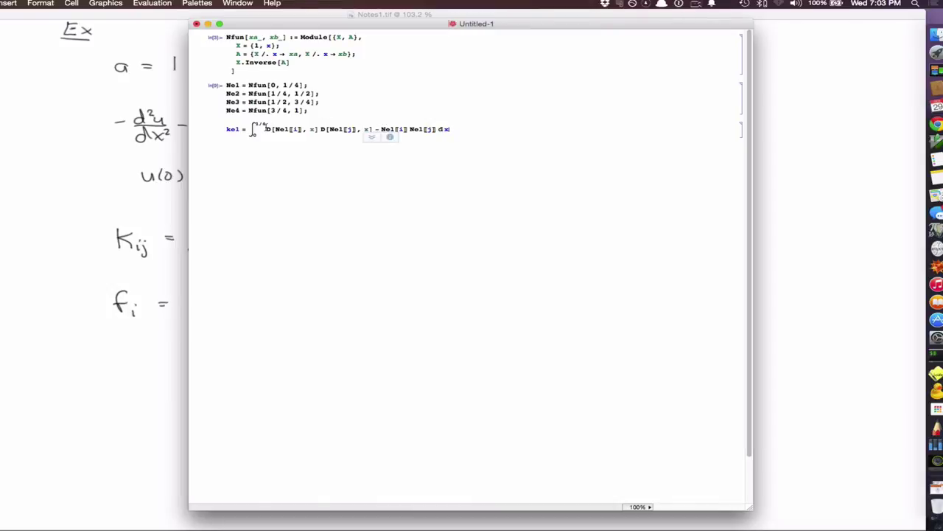
click(266, 129)
text(()
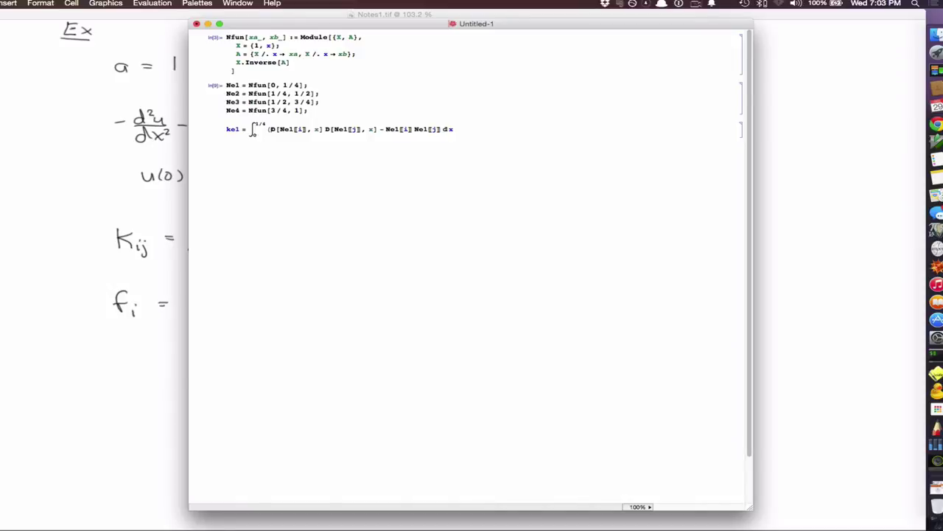
text())
text())
Wrap the integral in Table over i and j from 1 to 2 and evaluate ke1.
key(Right)
key(Right)
text(Table[)
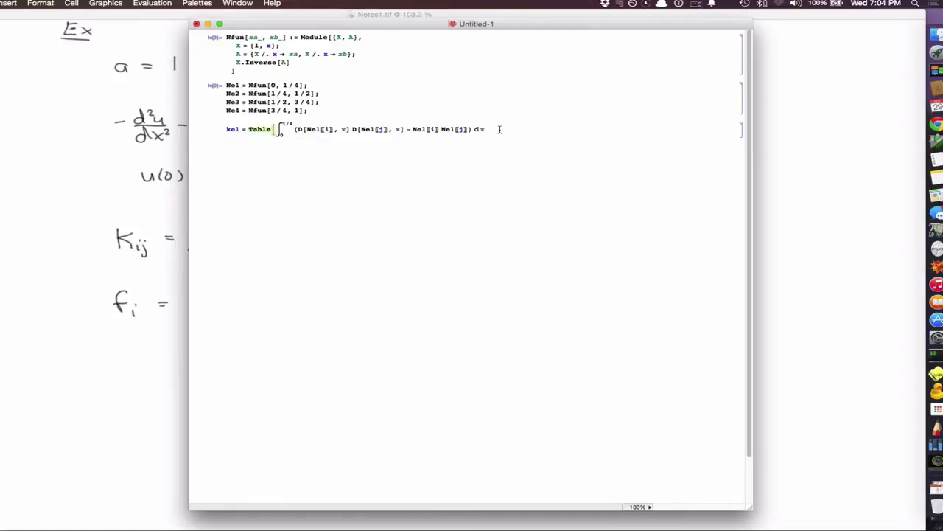
text(, {i, 1, 2)
text(}, {j, 1, 2}])
key(shift+Return)
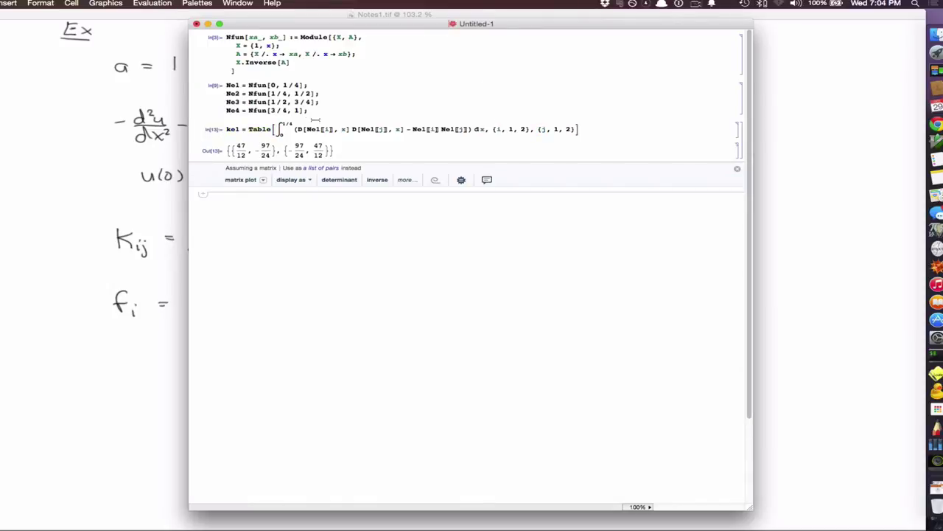
drag(225, 129, 603, 129)
Duplicate the ke1 Table line into three more lines below it.
key(super+c)
click(603, 129)
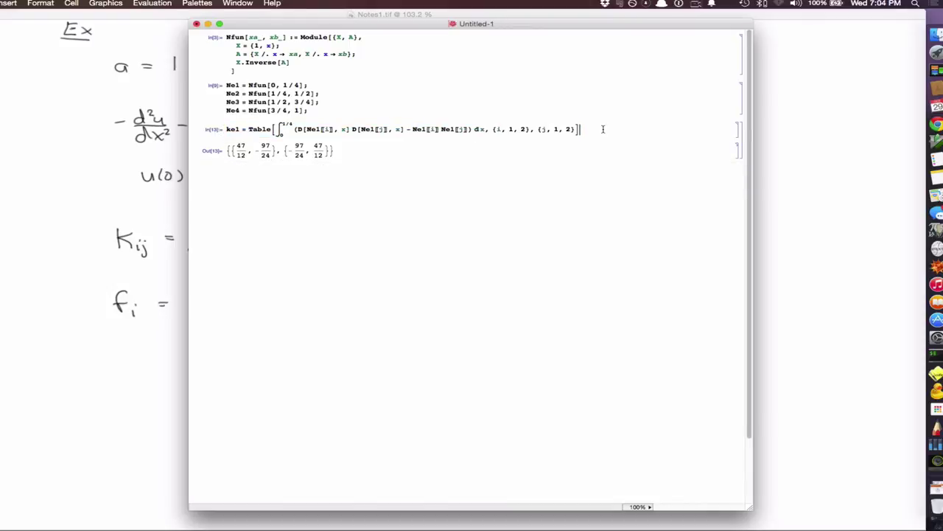
text(;)
key(Return)
key(super+v)
key(Return)
key(super+v)
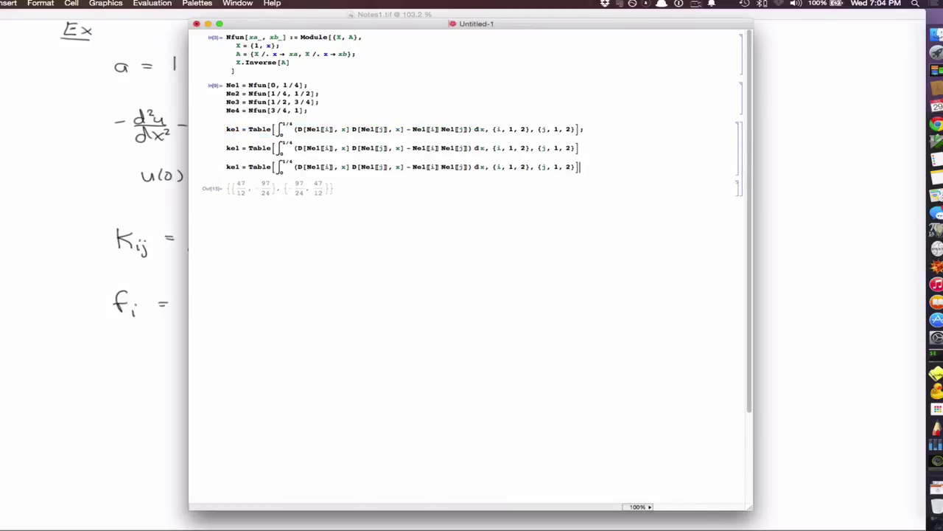
key(Return)
key(super+v)
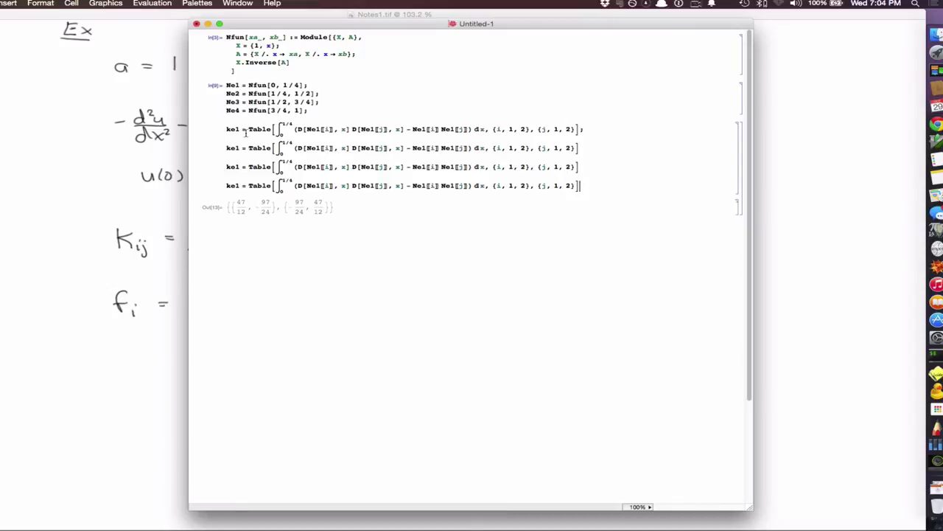
Rename the second copy to ke2 with integration limits 1/4 to 1/2.
click(237, 147)
key(BackSpace)
text(2)
click(276, 148)
text(1/4)
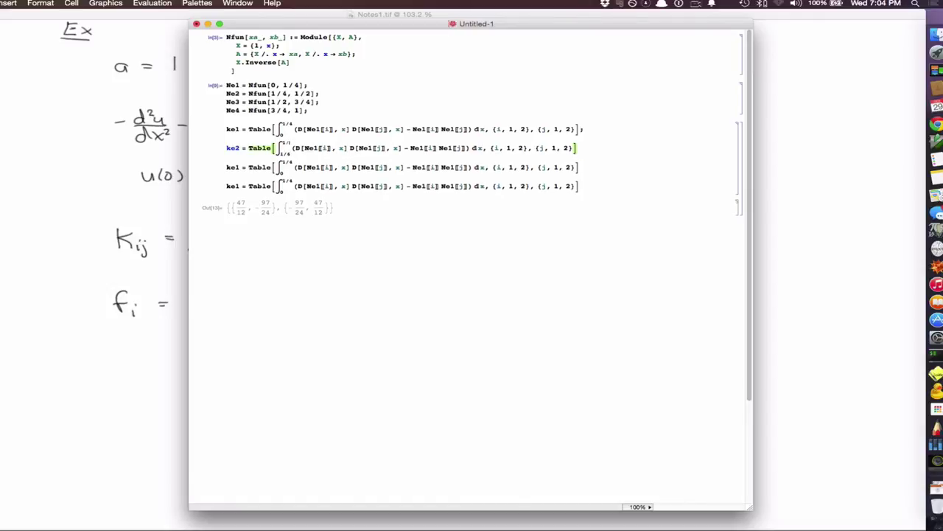
key(BackSpace)
text(2)
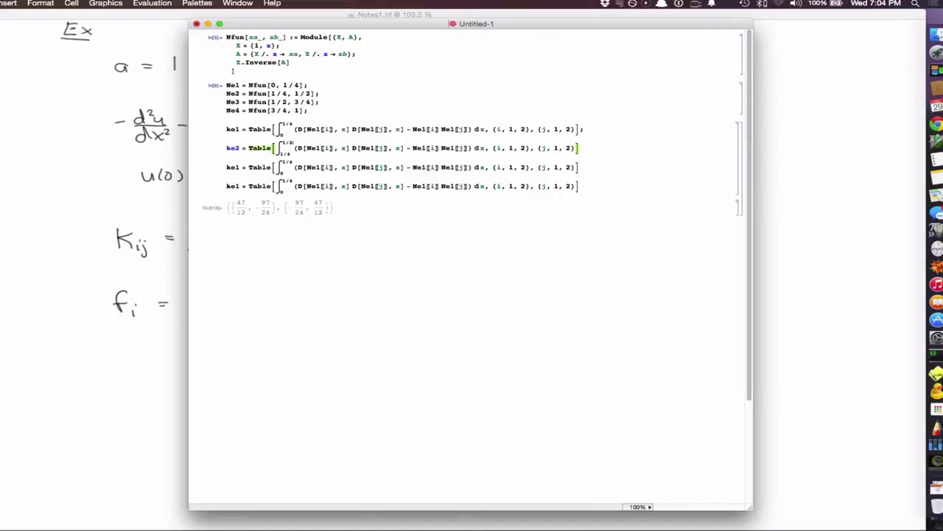
Replace every Ne1 in the ke2 integrand with Ne2.
click(321, 148)
key(BackSpace)
text(2)
click(374, 149)
key(BackSpace)
text(2)
key(Right)
key(End)
text(2)
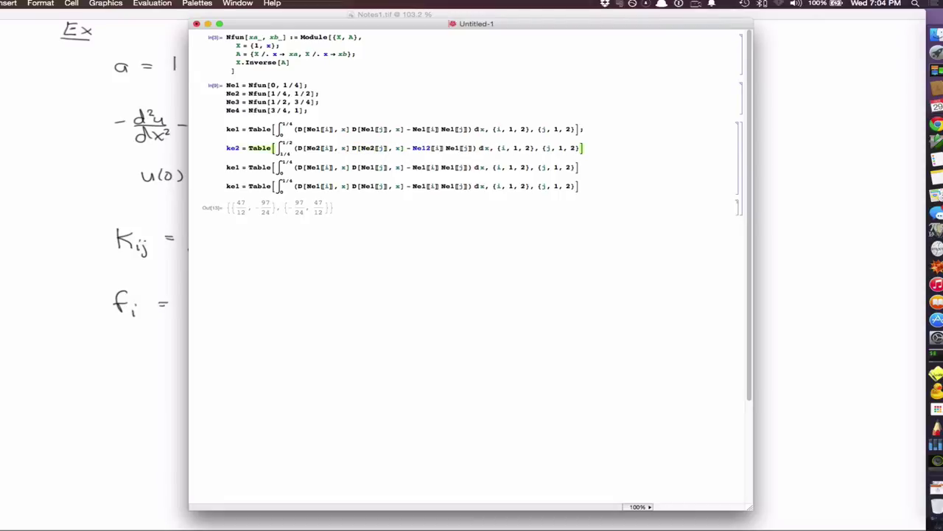
key(Left)
key(BackSpace)
key(End)
key(BackSpace)
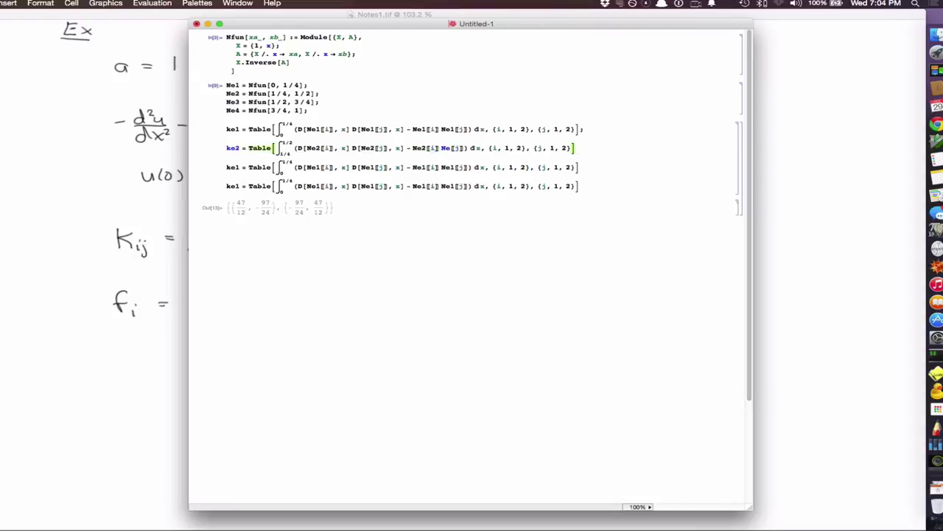
text(2)
Rename the third copy to ke3 with integration limits 1/2 to 3/4.
click(236, 166)
key(BackSpace)
text(3)
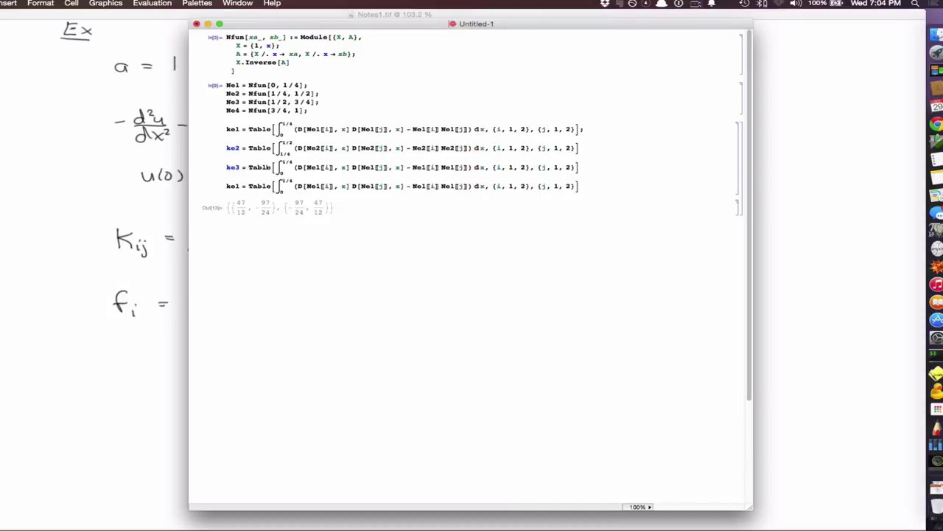
key(Right)
key(Right)
key(Right)
key(BackSpace)
text(1/2)
key(Tab)
text(3/4)
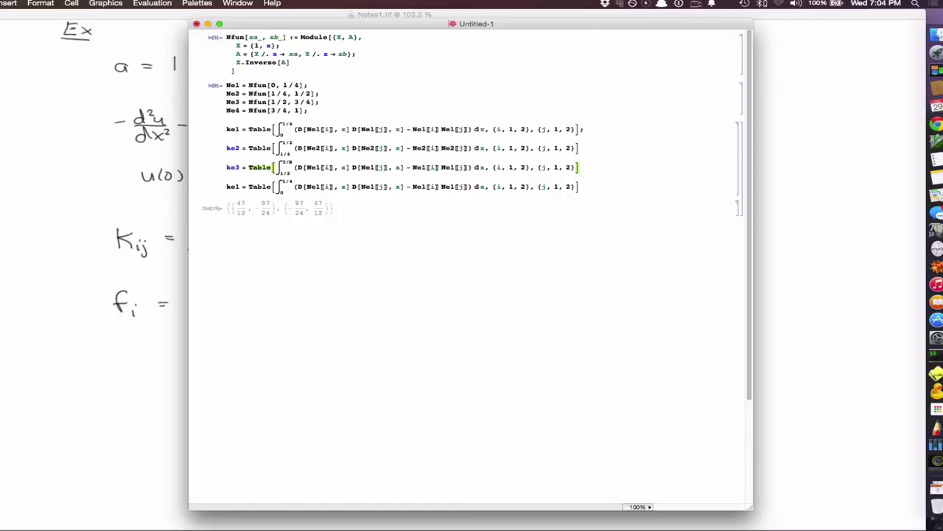
Replace every Ne1 in the ke3 integrand with Ne3.
key(Right)
key(Right)
key(Right)
key(BackSpace)
text(3)
key(Right)
key(Right)
key(Right)
key(BackSpace)
text(3)
key(Right)
key(Right)
key(Right)
key(BackSpace)
text(3)
key(BackSpace)
text(3)
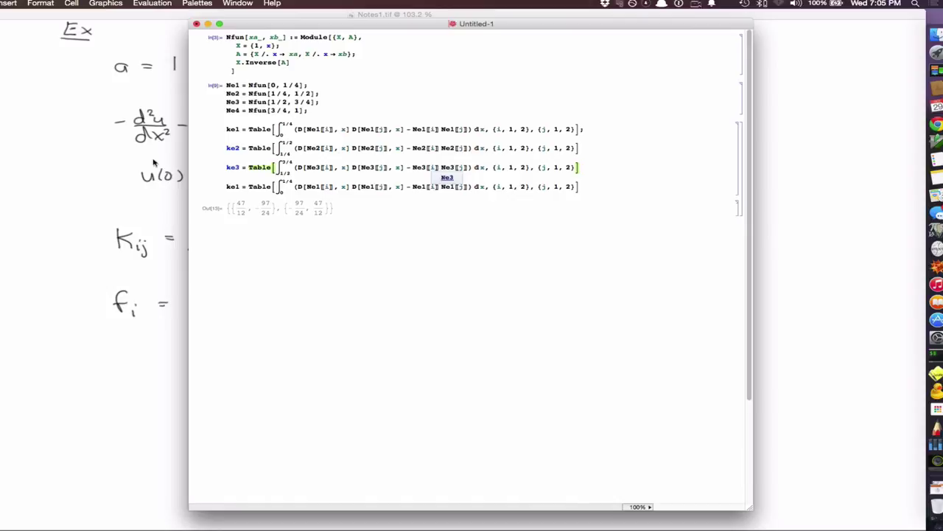
Rename the last copy to ke4 with integration limits 3/4 to 1.
click(240, 186)
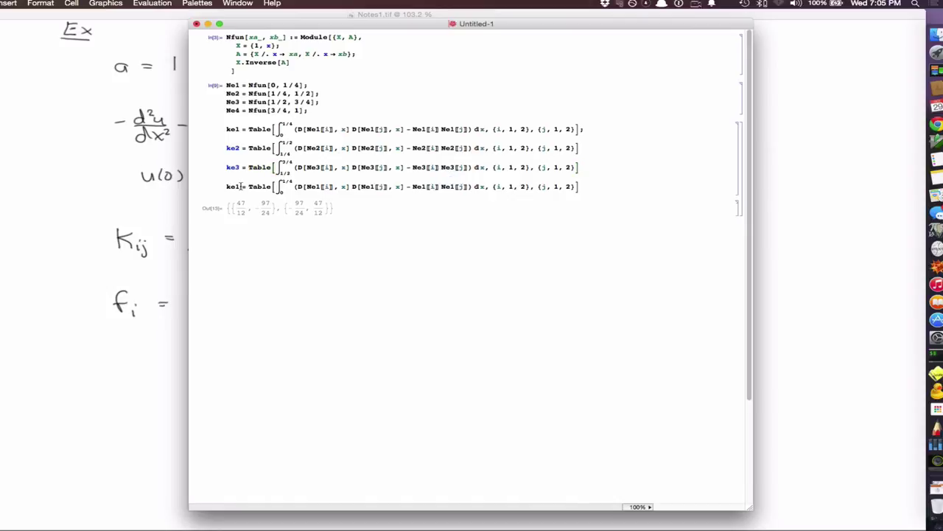
key(BackSpace)
text(4)
double_click(260, 187)
text(3/4)
key(BackSpace)
key(BackSpace)
Replace every Ne1 in the ke4 integrand with Ne4.
key(Right)
key(BackSpace)
text(4)
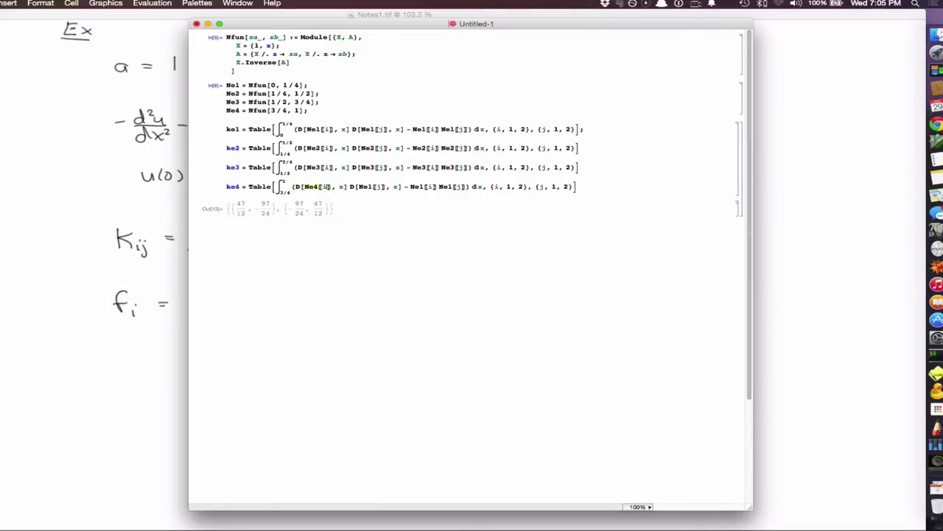
key(BackSpace)
text(4)
key(Right)
key(Right)
key(Right)
key(BackSpace)
text(4)
key(Right)
key(Right)
key(Right)
key(BackSpace)
text(4)
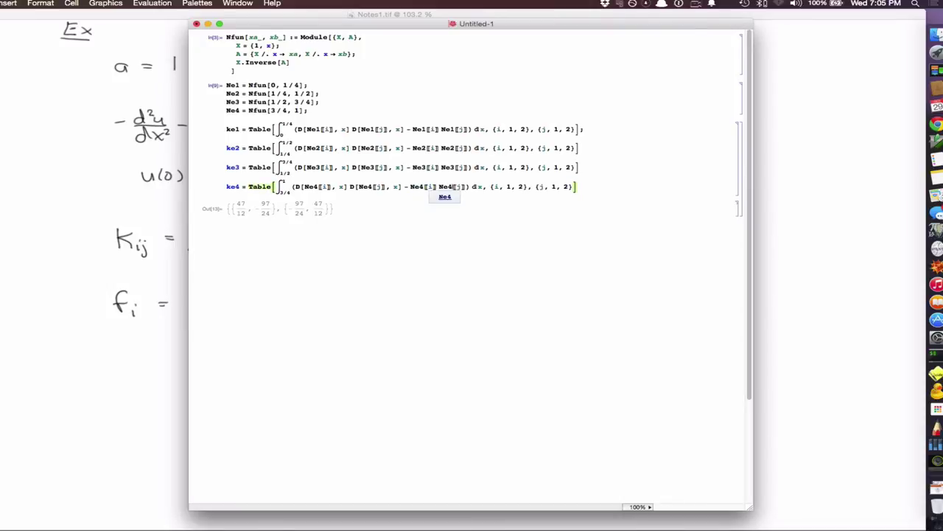
click(588, 128)
Drop the semicolon after ke1 and evaluate the cell to list the 2×2 matrices.
key(BackSpace)
key(shift+Return)
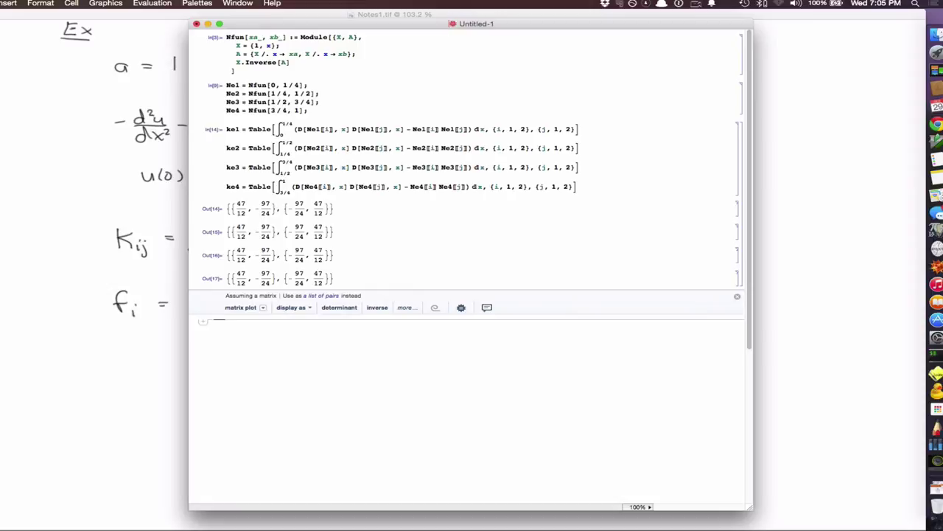
Define a 5×5 zero matrix with ConstantArray[0, {5, 5}].
text(x)
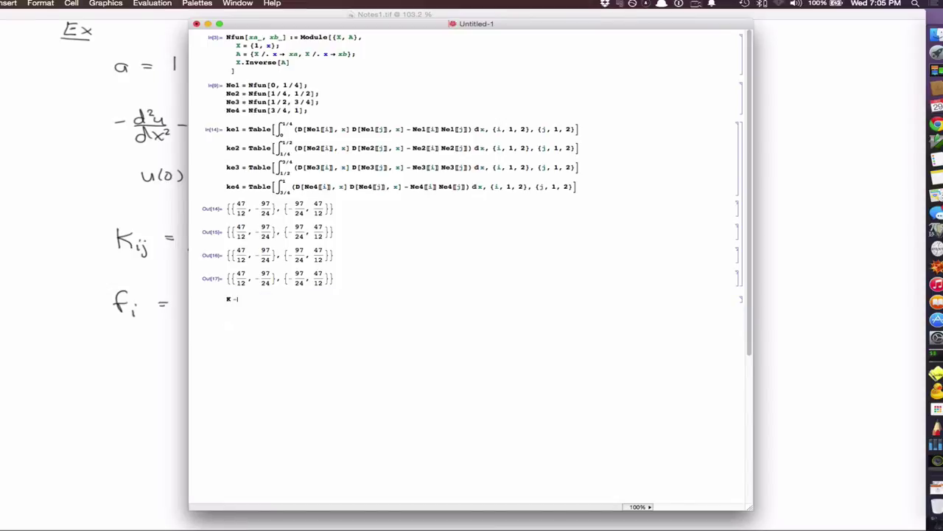
text( = Con)
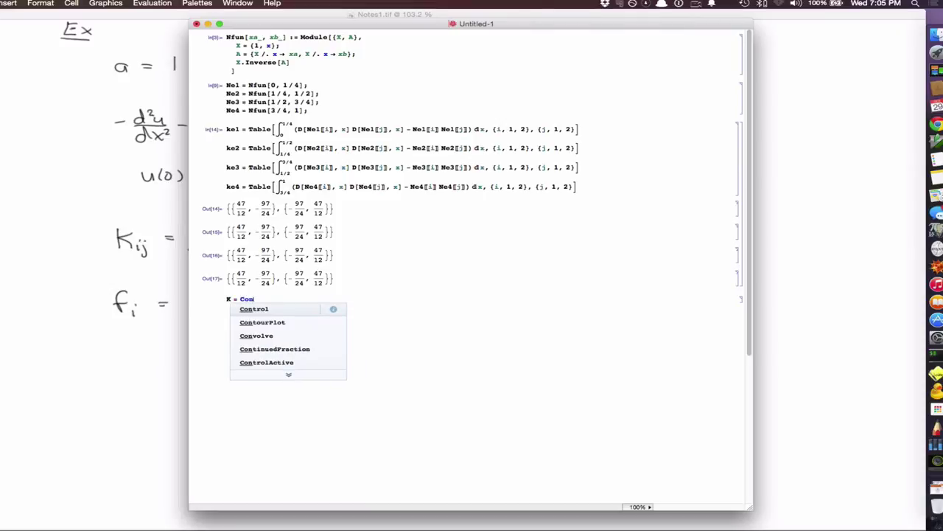
text(sta)
key(Return)
text([0, {5, 5}])
key(shift+Return)
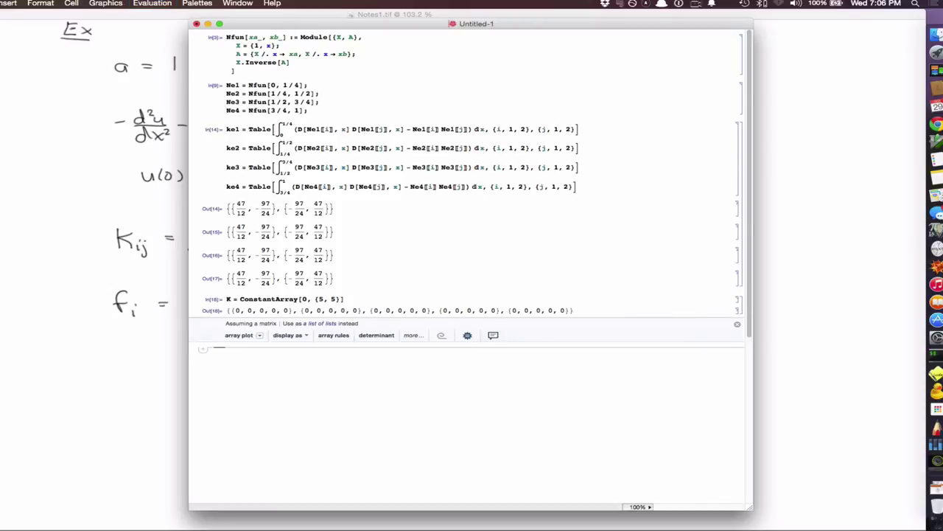
Add ke1 into K's top-left block with K[[1 ;; 2, 1 ;; 2]] += ke1 and evaluate.
click(366, 297)
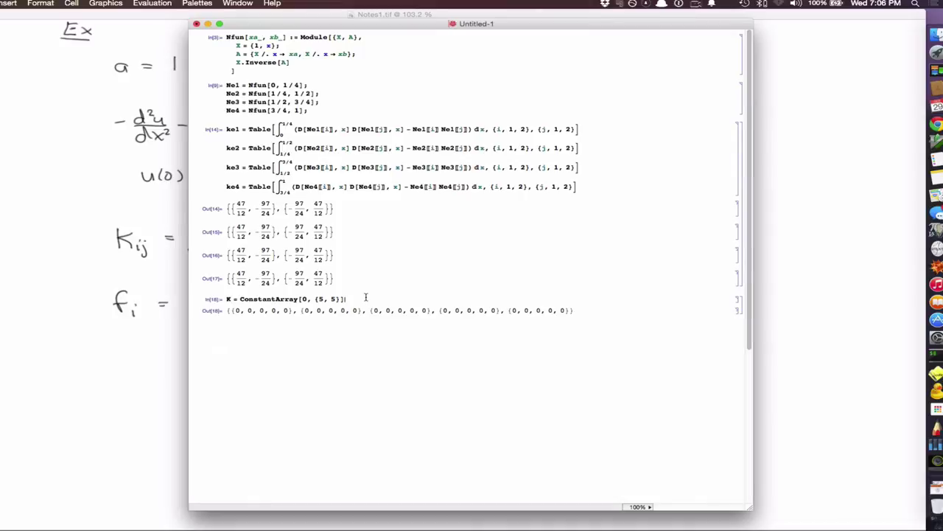
text(;)
key(Return)
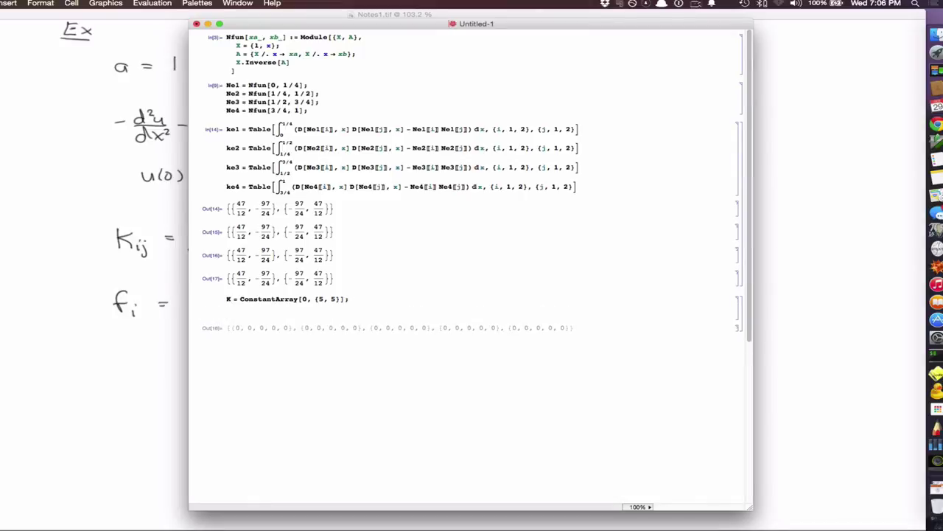
text(K[[1 ;; )
text(2, )
text(1 ;; 2]] += )
text(ke1)
key(shift+Return)
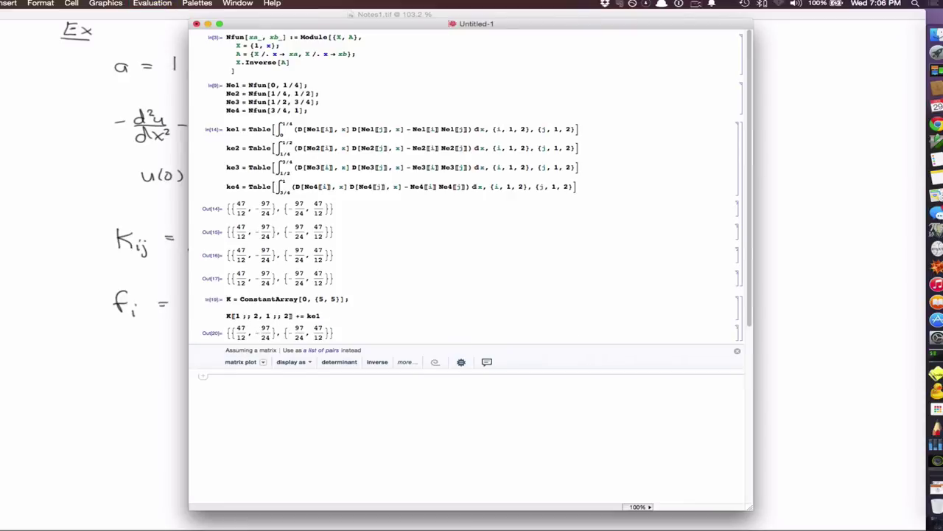
Duplicate the K assembly line into three more lines.
drag(339, 315, 214, 316)
click(333, 314)
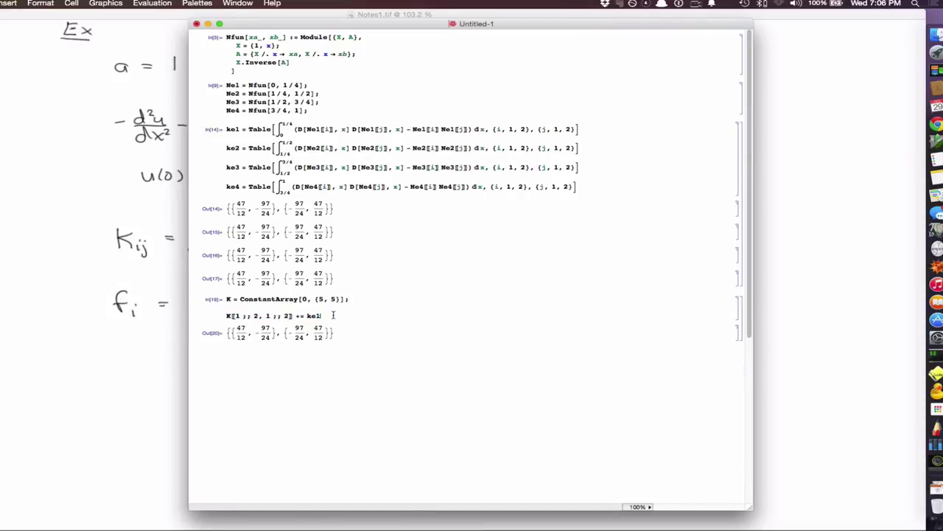
key(Return)
key(super+v)
key(Return)
key(super+v)
key(Return)
key(super+v)
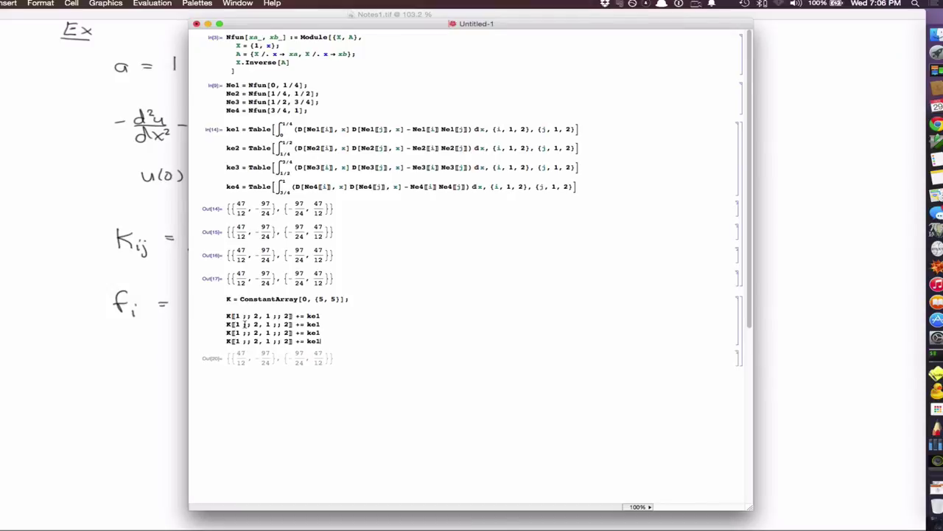
Change the second assembly line to add ke2 into block 2 ;; 3, 2 ;; 3.
drag(233, 325, 264, 324)
text(2 ;; 3)
key(BackSpace)
text(2)
key(Delete)
text(3)
key(BackSpace)
text(2)
Change the third assembly line to add ke3 into block 3 ;; 4, 3 ;; 4.
click(238, 332)
key(Delete)
text(3 ;; 4)
key(BackSpace)
text(4)
key(BackSpace)
text(3)
key(BackSpace)
text(4)
key(BackSpace)
text(3)
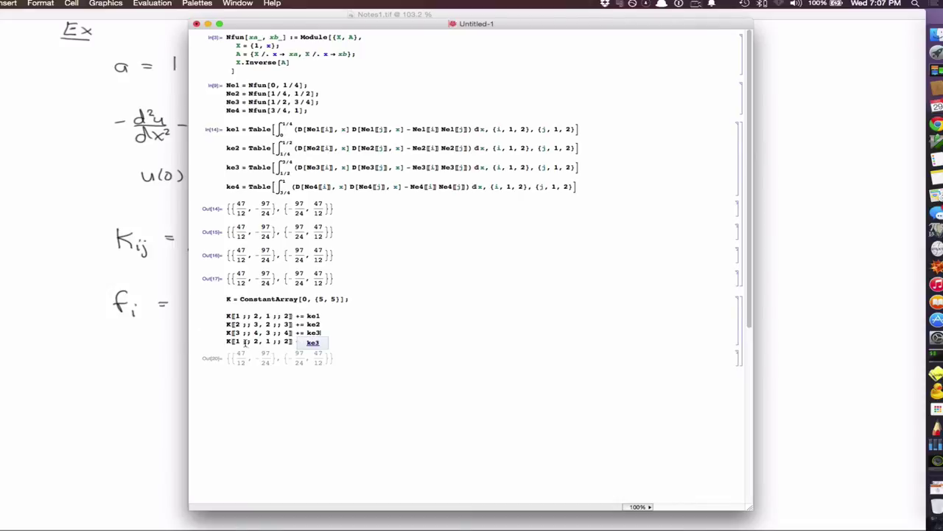
Set the last line to add ke4 into block 4 ;; 5, 4 ;; 5, then evaluate the assembly.
click(242, 342)
key(BackSpace)
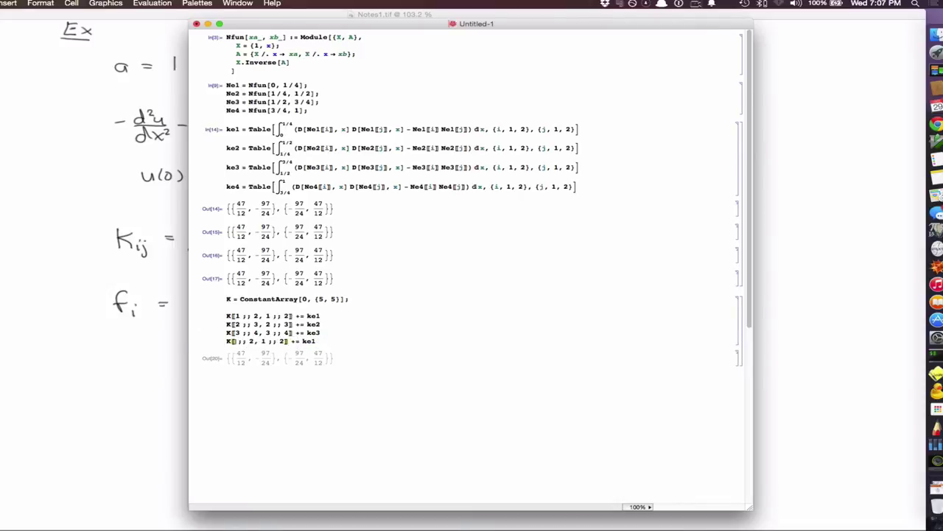
text(4)
key(BackSpace)
text(5)
key(Delete)
text(4)
key(BackSpace)
text(5)
key(BackSpace)
text(4 ;; 5)
key(shift+Return)
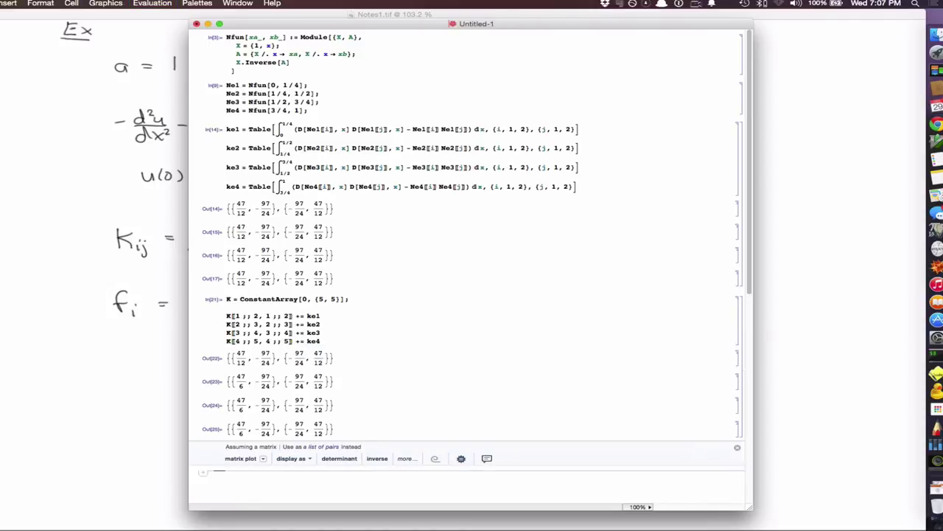
scroll(239, 372, down, 3)
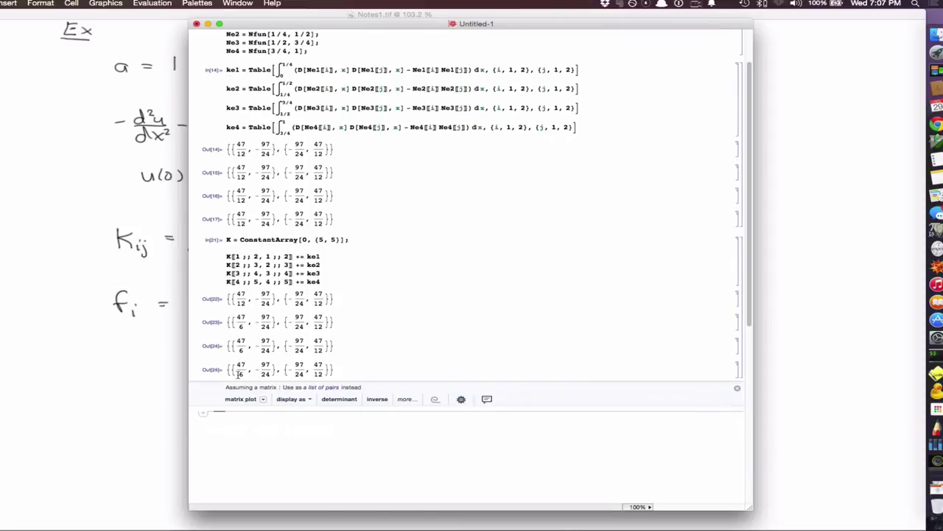
End the assembly lines with semicolons and add MatrixForm[K] to show the 5×5 K.
click(336, 257)
text(;)
click(325, 273)
text(;;)
key(Down)
key(Down)
text(;)
key(Return)
text(MatrixForm[K)
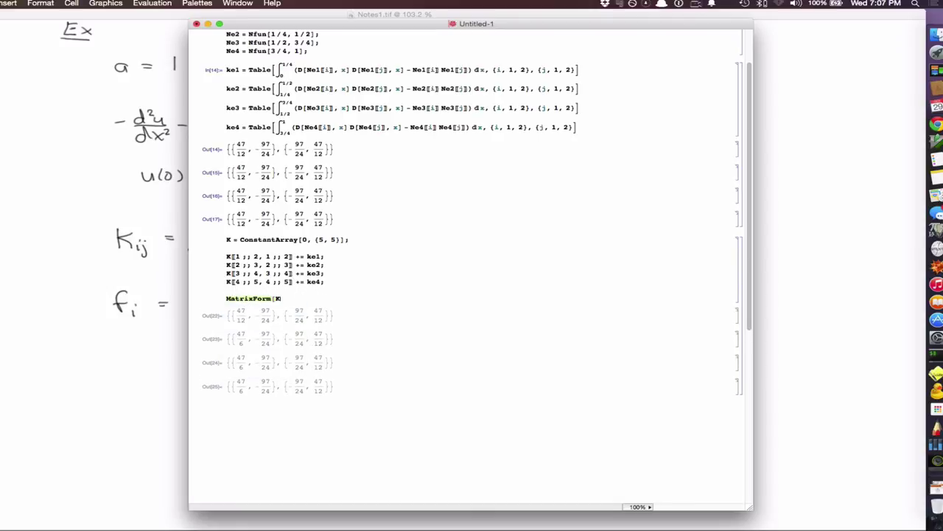
text(])
key(shift+Return)
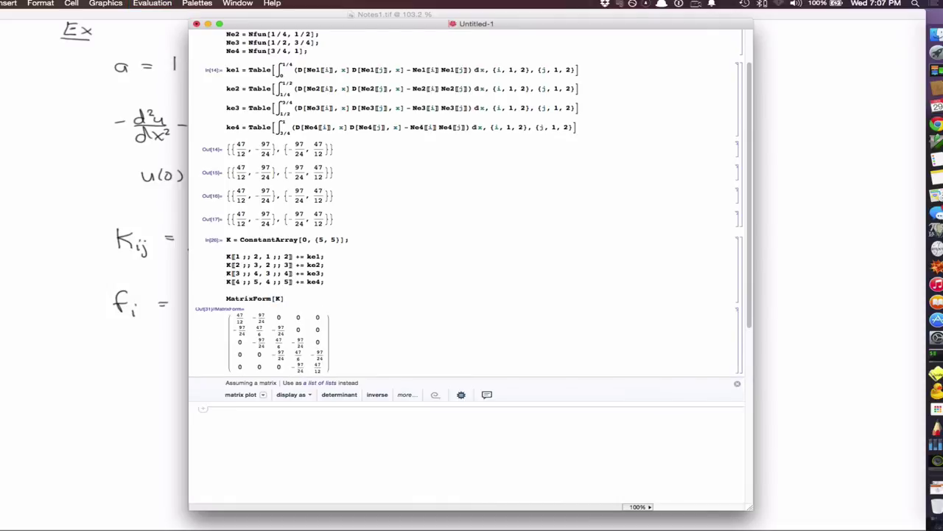
Define f as five zeros with f = ConstantArray[0, 5].
text(f)
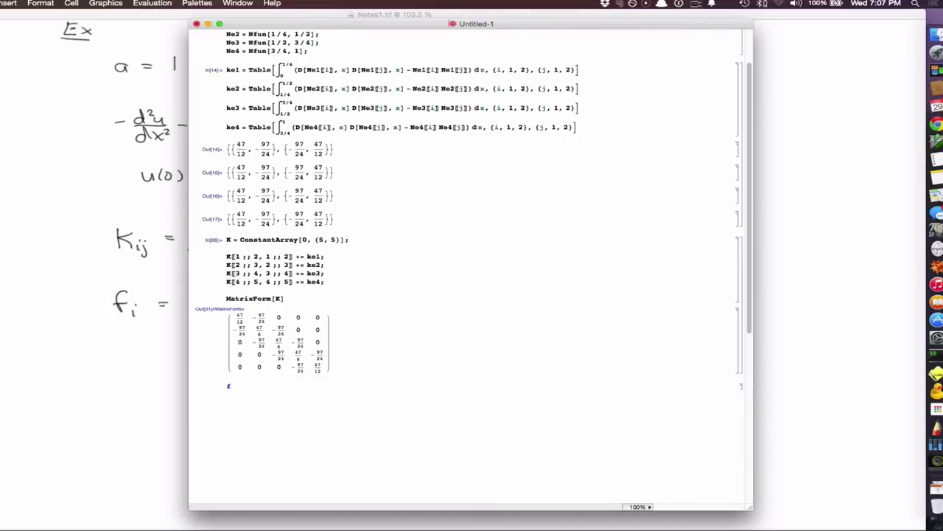
text( = Constan)
key(Return)
text([0,)
text( 5])
key(shift+Return)
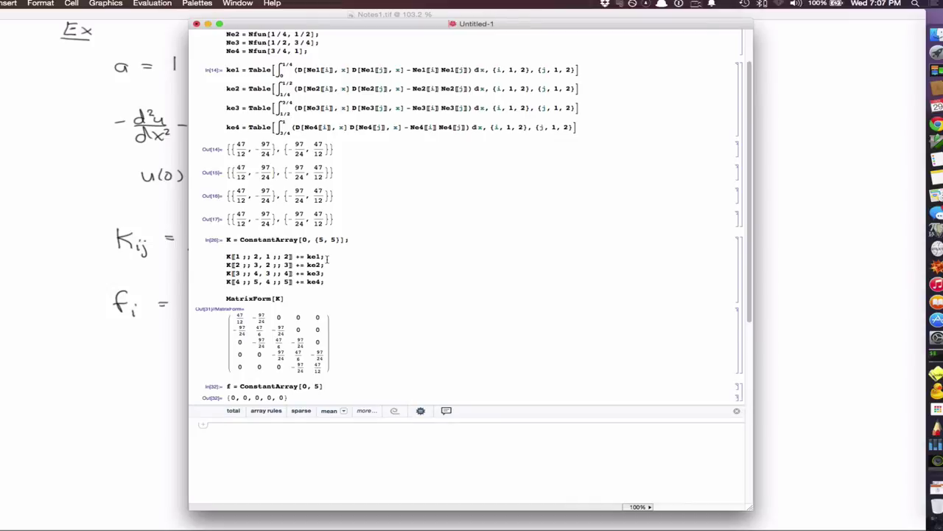
Start an f[[1 ;; 2]] += line integrating −x²·Ne1[[i]] from 0 to 1/4.
click(335, 386)
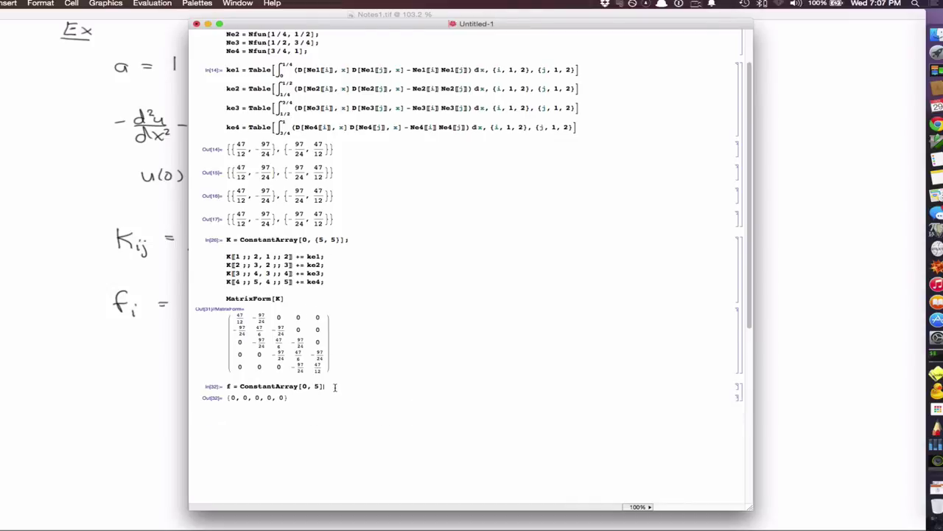
key(Return)
text(f)
text([[)
text(1 ;; )
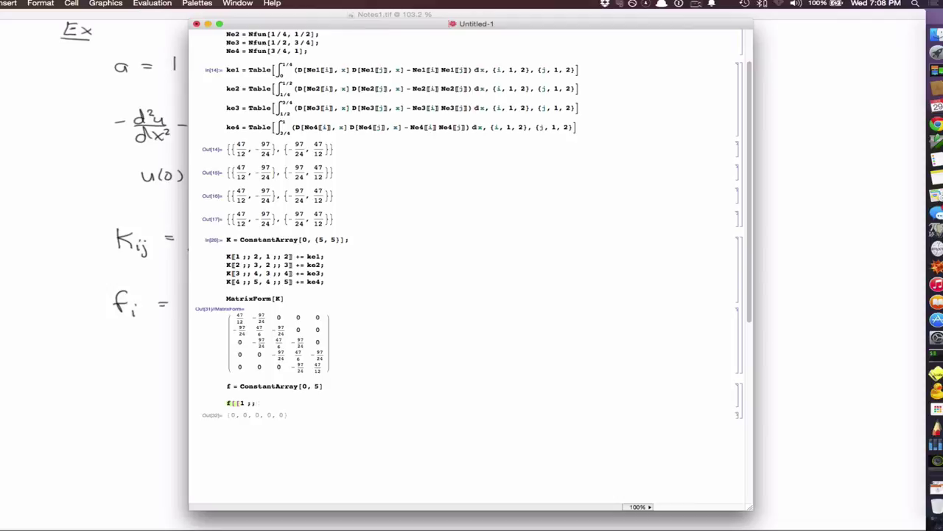
text(2)
key(BackSpace)
text(]])
text( += ⋮dintt)
key(Escape)
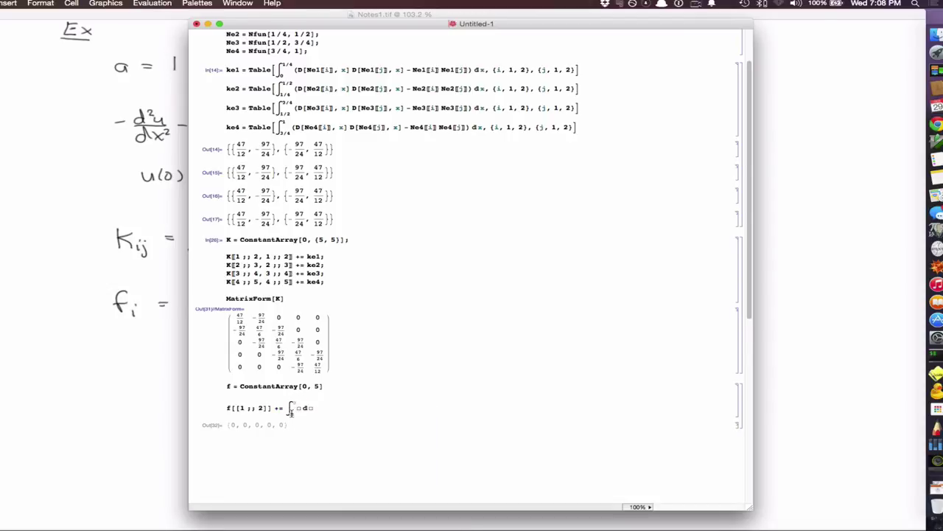
text(_0)
click(293, 403)
text(1/4)
click(305, 408)
text((-x)
key(ctrl+6)
text(n)
key(BackSpace)
text(Ne )
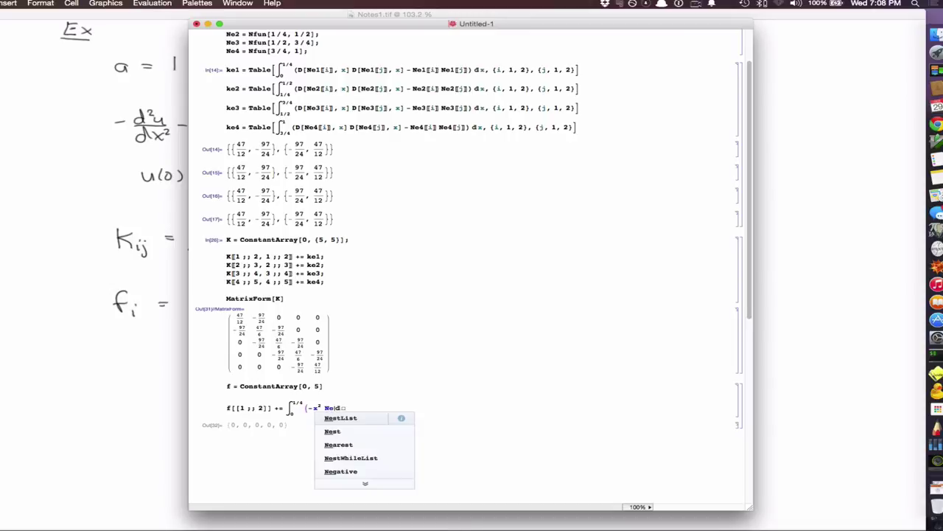
text(1)
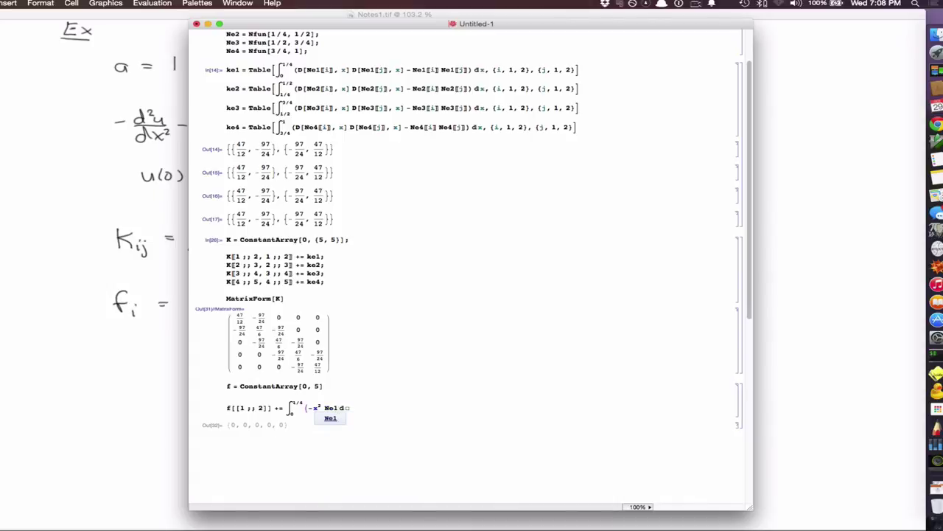
text([[i)
text(d)
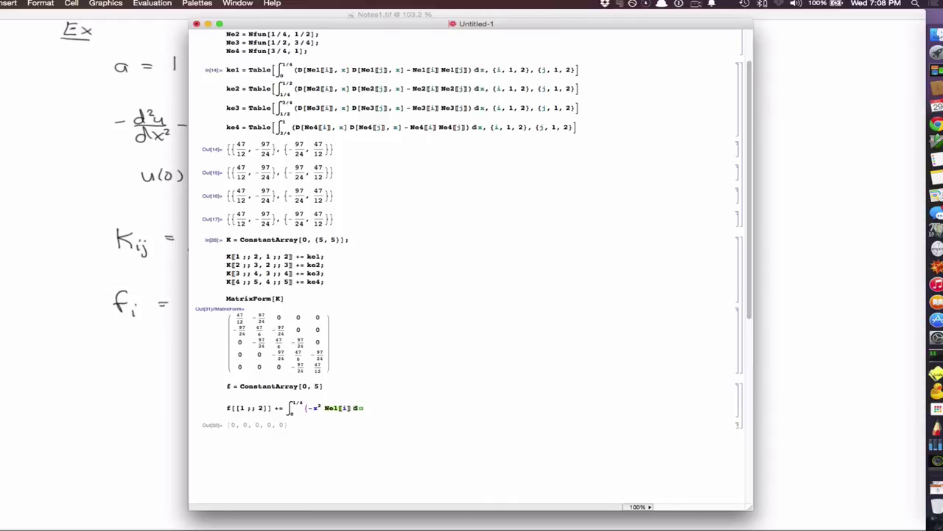
text())
text(x)
Wrap the integral in Table over i from 1 to 2 and evaluate it.
click(286, 408)
text(Table[)
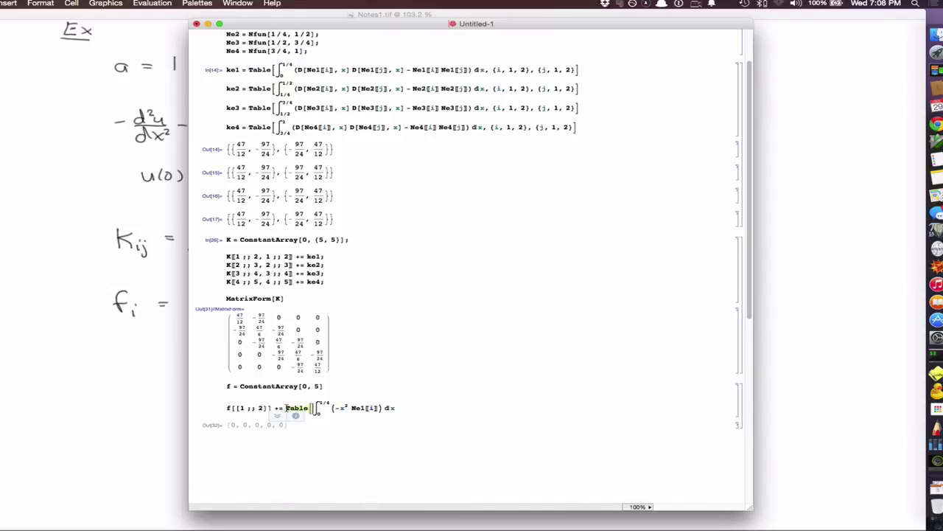
click(405, 408)
text({i, 1, 2}])
key(shift+Return)
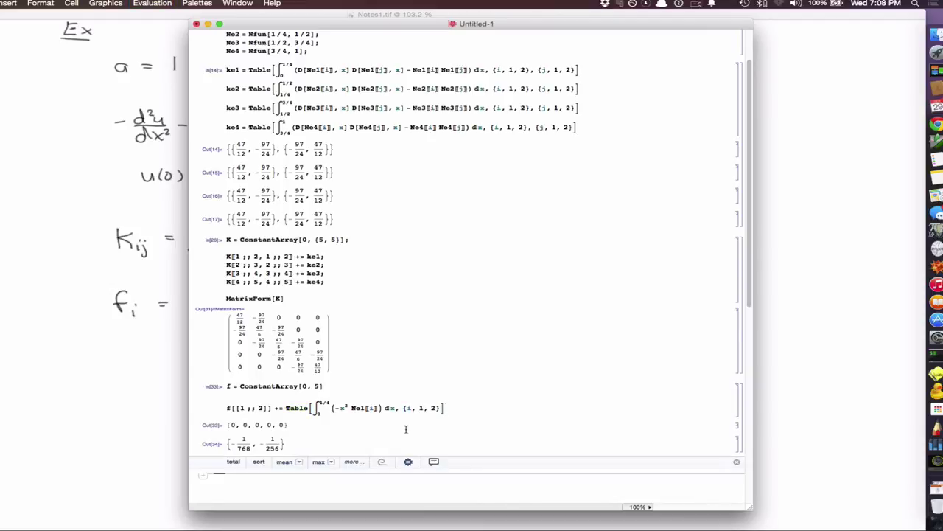
Add an element 2 load line: f[[2 ;; 3]], limits 1/4 to 1/2, Ne2.
drag(447, 410, 221, 408)
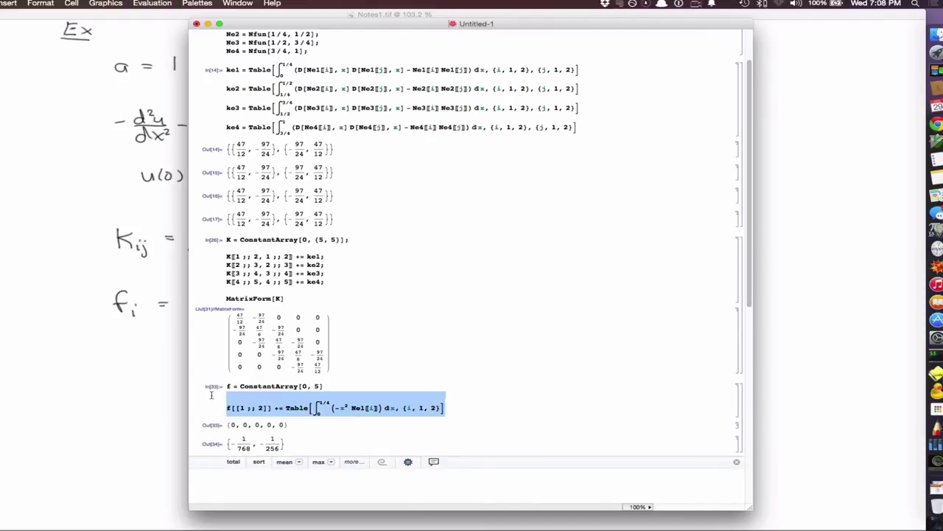
key(super+c)
click(451, 408)
key(Return)
key(super+v)
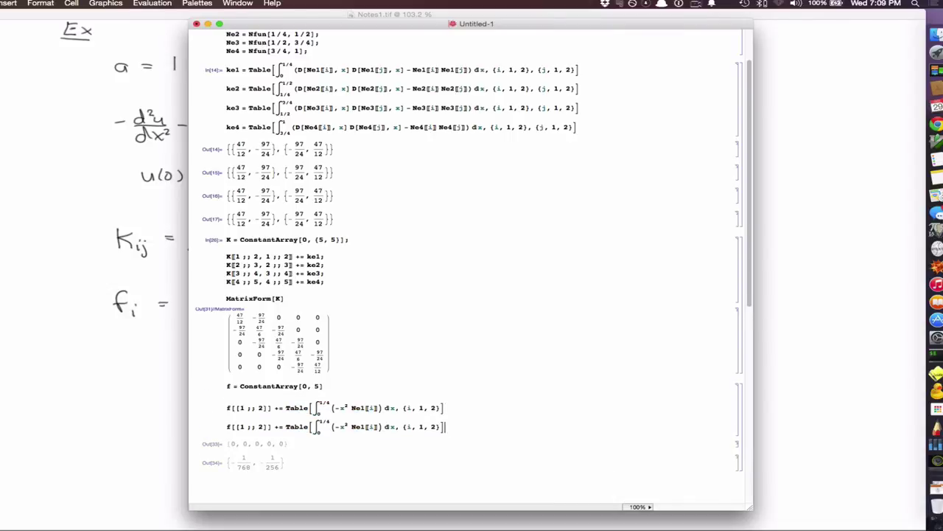
click(240, 426)
key(BackSpace)
text(2)
key(BackSpace)
text(3)
double_click(318, 433)
text(1/)
text(4)
key(BackSpace)
text(2)
click(350, 426)
key(BackSpace)
text(2)
Add an element 3 load line: f[[3 ;; 4]] from 1/2, using Ne3.
drag(444, 427, 223, 427)
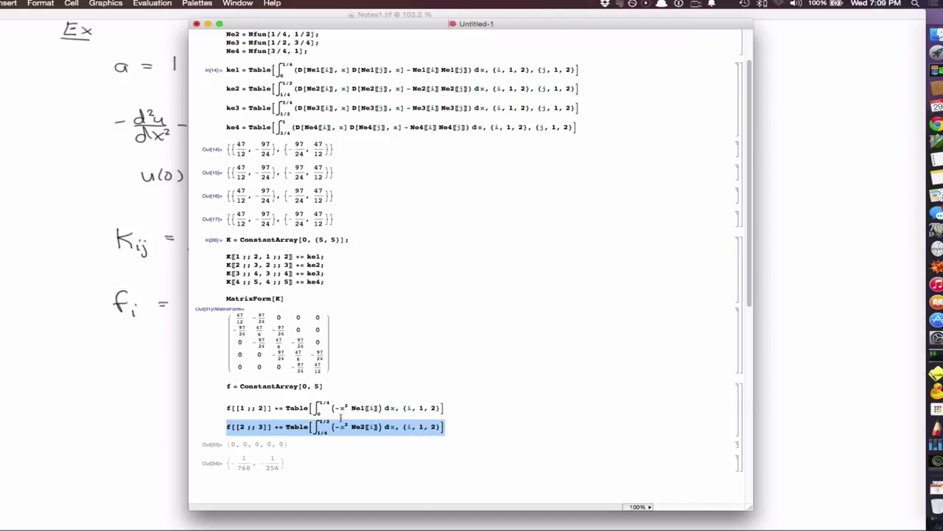
click(443, 426)
key(Return)
key(super+v)
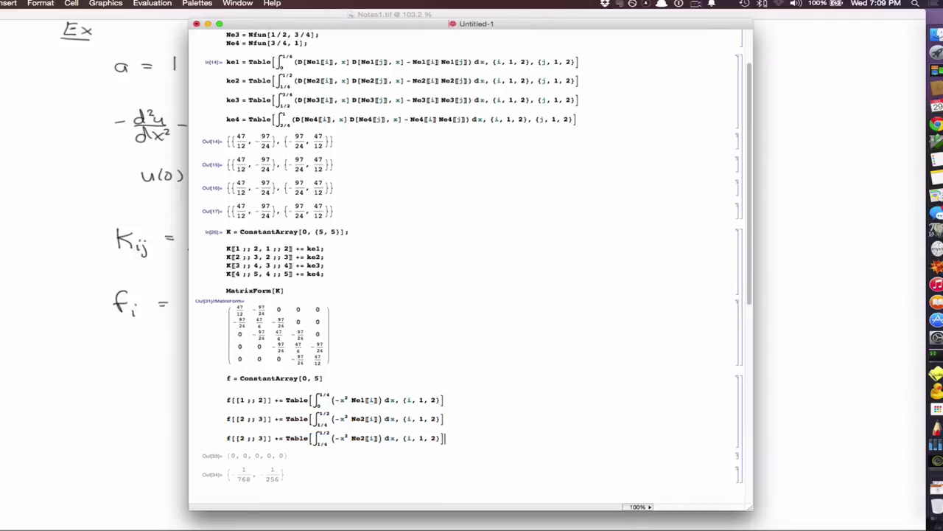
double_click(240, 437)
key(BackSpace)
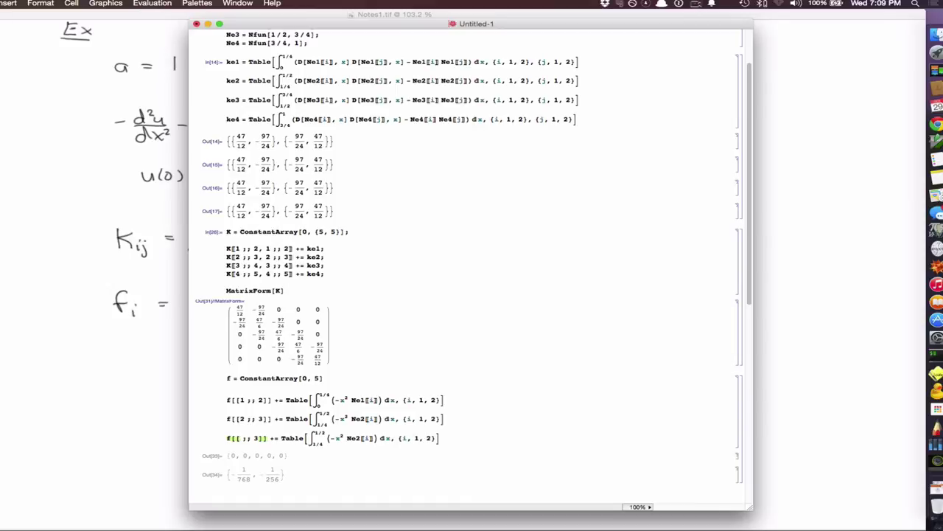
text(3)
key(Right)
key(Right)
key(End)
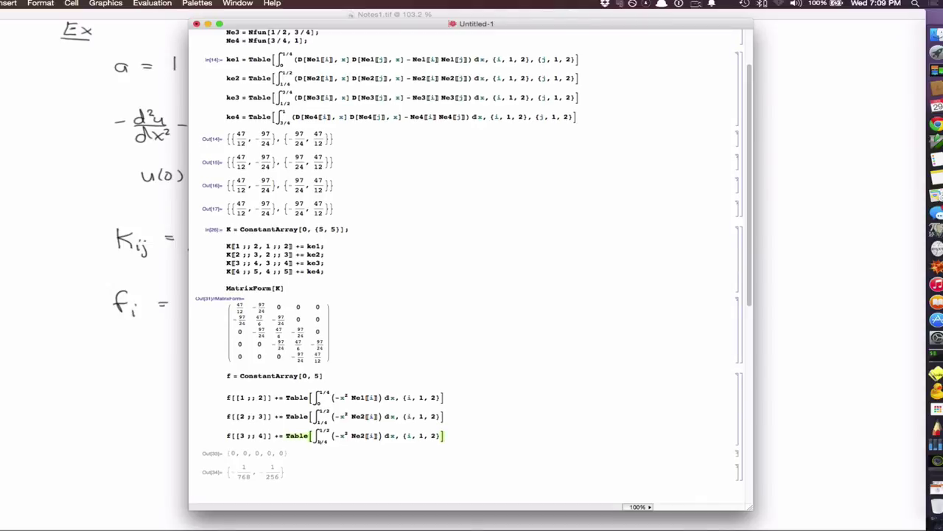
key(BackSpace)
text(2}^{)
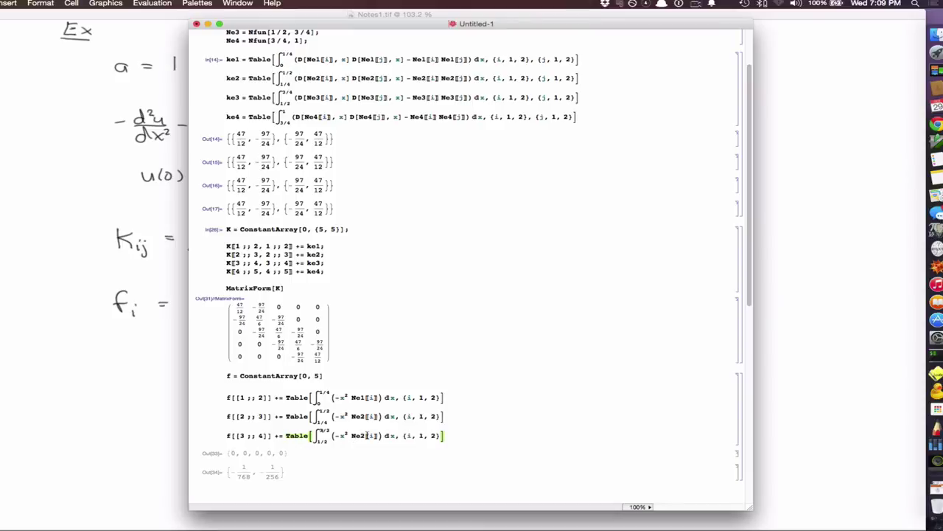
click(358, 436)
text(Ne3)
Add an element 4 load line: f[[4 ;; 5]] with limits 3/4 to 1.
mouse_move(462, 435)
mouse_down()
mouse_move(237, 418)
mouse_move(225, 438)
mouse_up()
click(457, 436)
key(Return)
key(super+v)
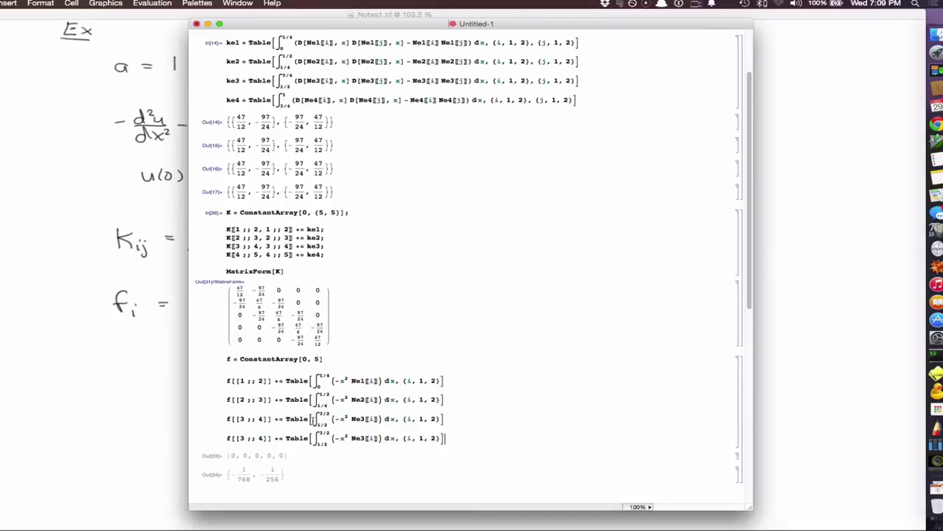
click(244, 437)
key(BackSpace)
text(4)
click(264, 438)
key(BackSpace)
text(5)
key(End)
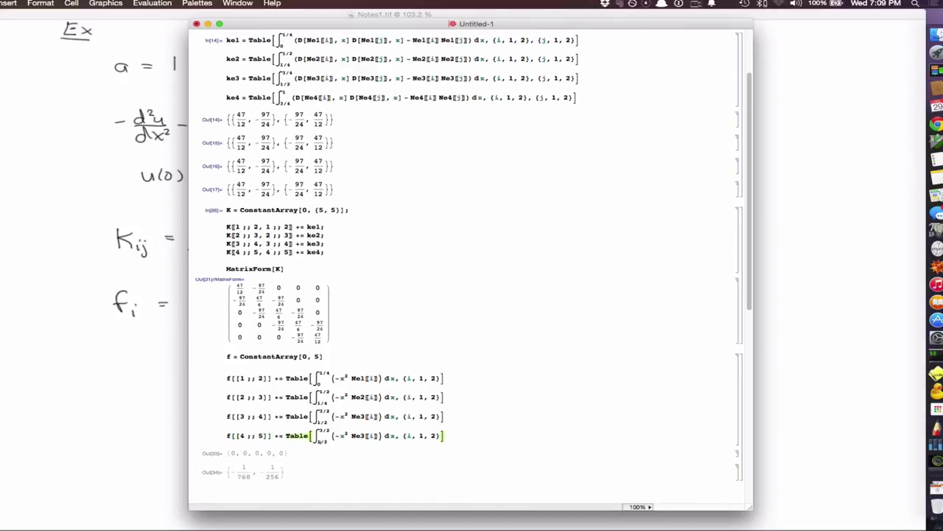
key(BackSpace)
text(4)
key(BackSpace)
key(BackSpace)
key(BackSpace)
text(1)
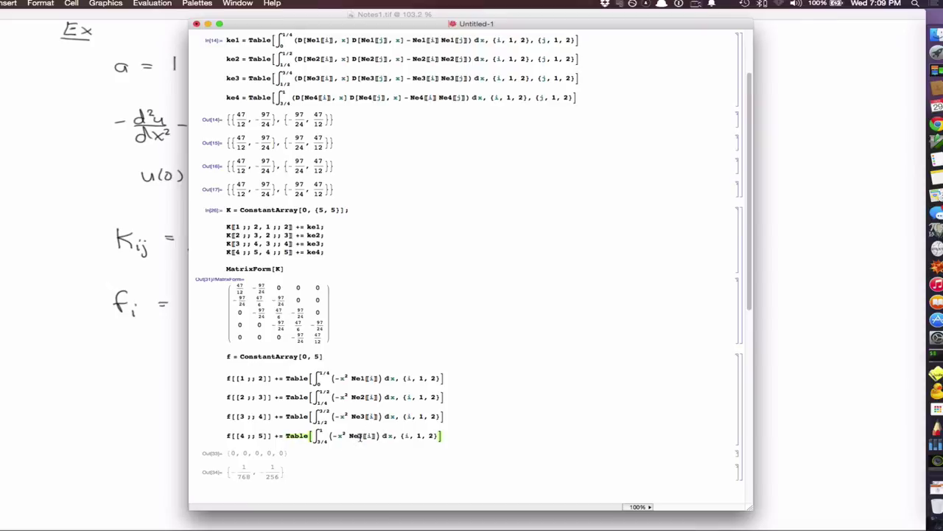
Switch the last line to Ne4, evaluate all load lines, and display f.
click(362, 437)
key(BackSpace)
text(4)
key(shift+Return)
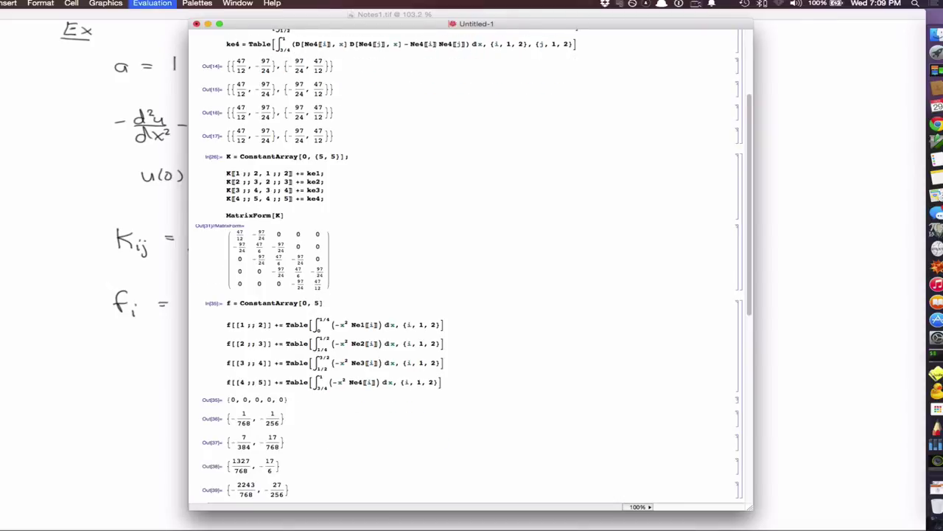
scroll(467, 295, down, 3)
click(337, 442)
text(f)
key(shift+Return)
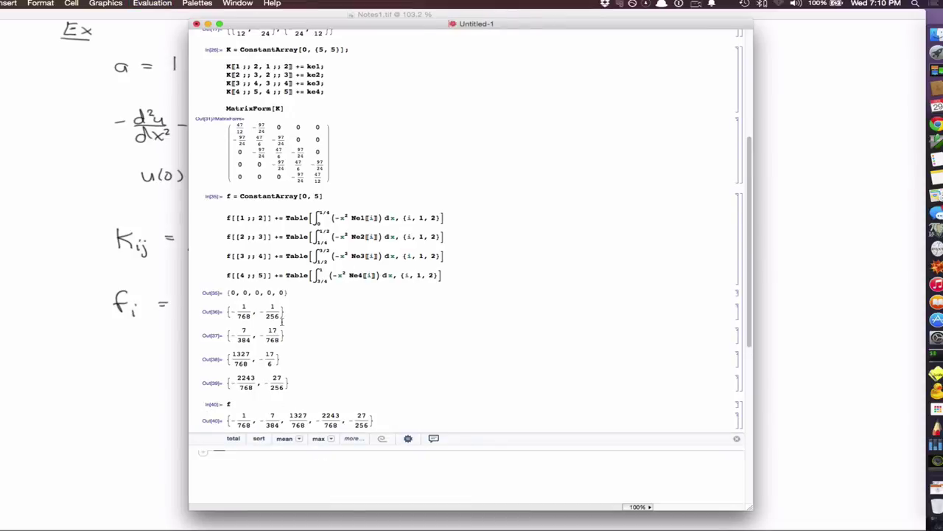
Suppress the zero-vector and load-line outputs with semicolons so the cell shows only f.
click(466, 208)
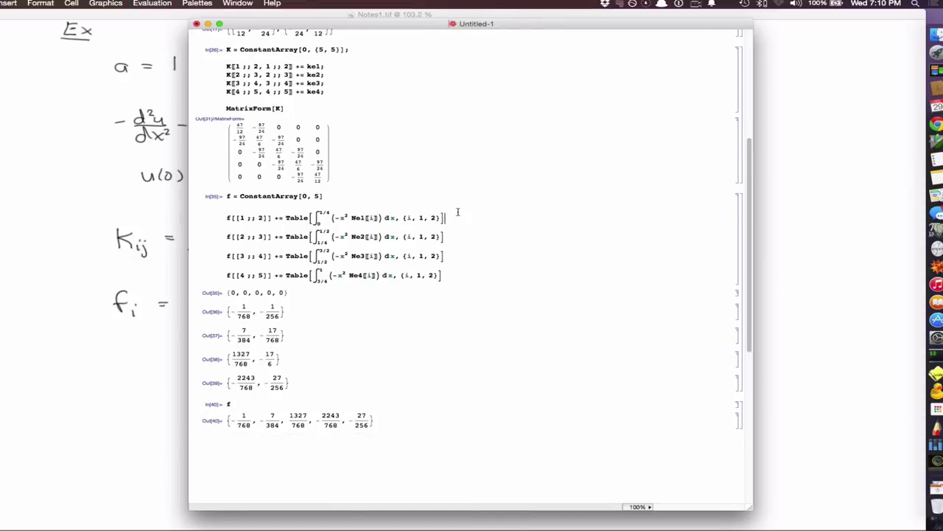
text(;)
click(452, 237)
text(;)
click(449, 256)
text(;;)
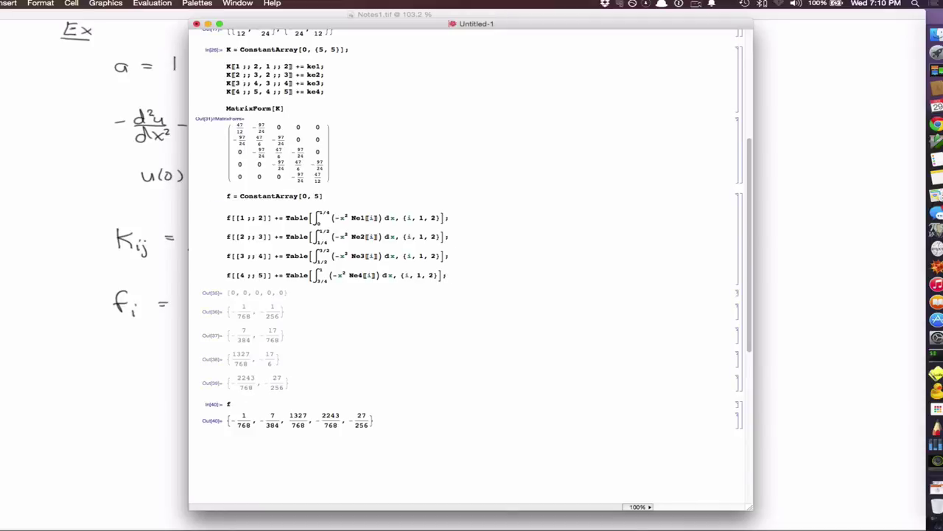
key(Return)
text(f)
key(shift+Return)
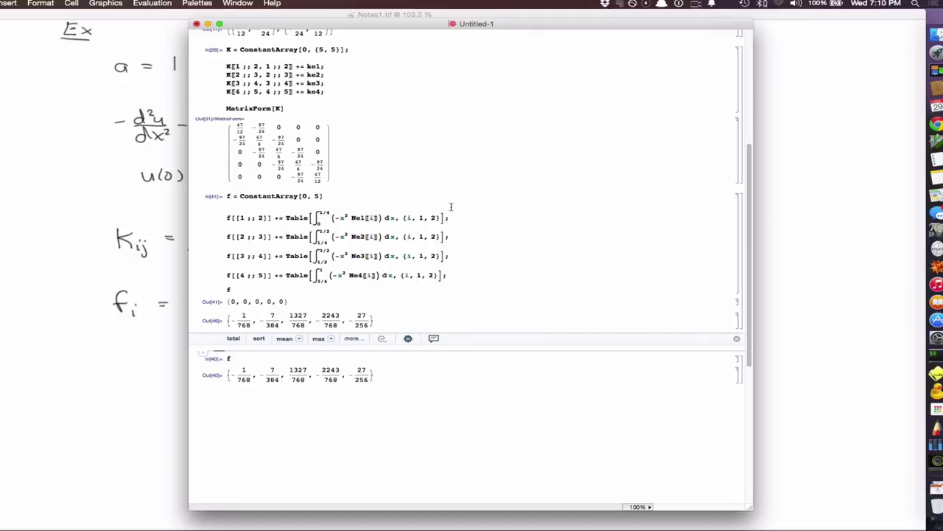
click(438, 196)
text(;)
key(shift+Return)
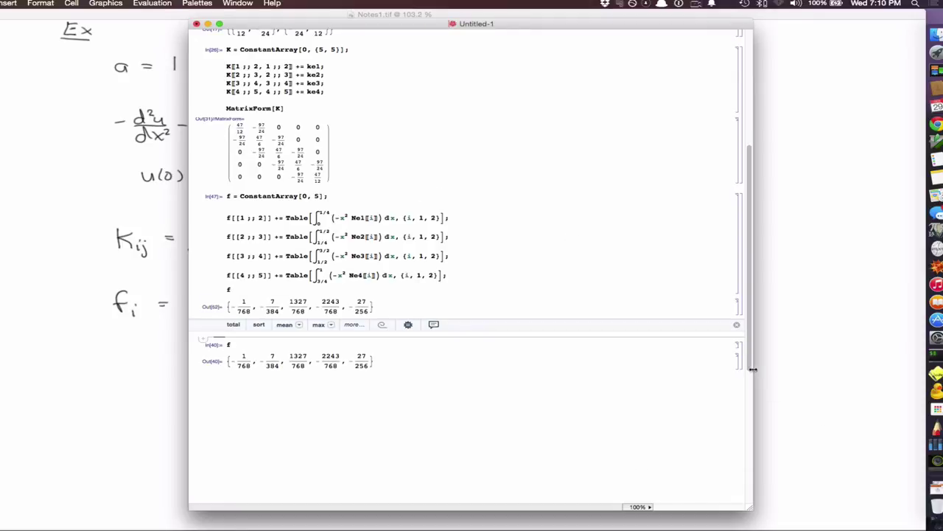
Delete the repeated f cell group, keeping the original f result.
click(740, 358)
key(Delete)
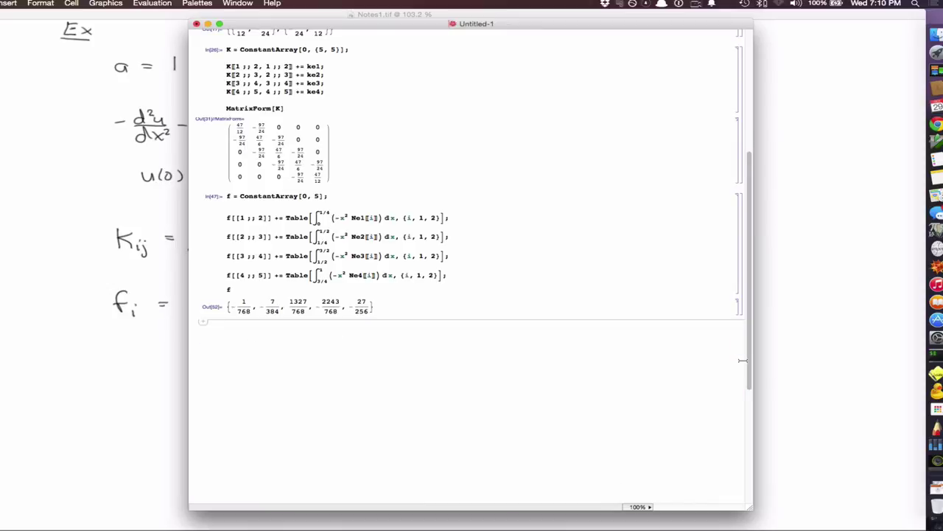
click(538, 299)
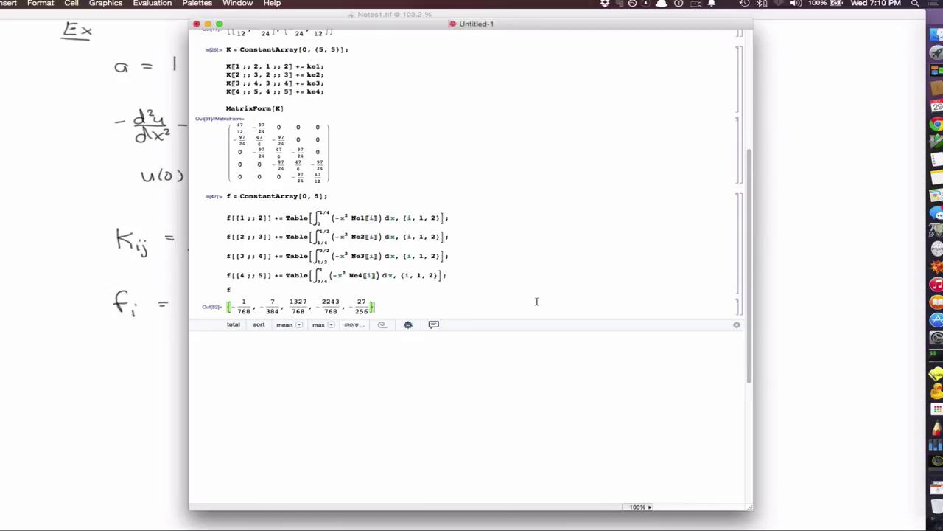
click(255, 287)
click(266, 332)
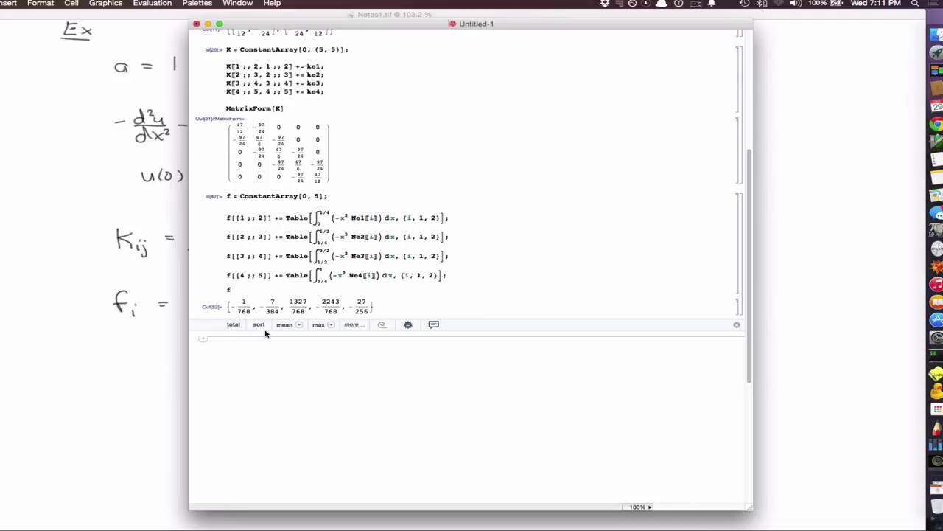
Enter K[[1,1]]=1, K[[1,2]]=0, K[[2,1]]=0, K[[5,5]]=1, K[[5,4]]=0, K[[4,5]]=0.
click(228, 343)
text(K)
text([)
text(1, 1〛)
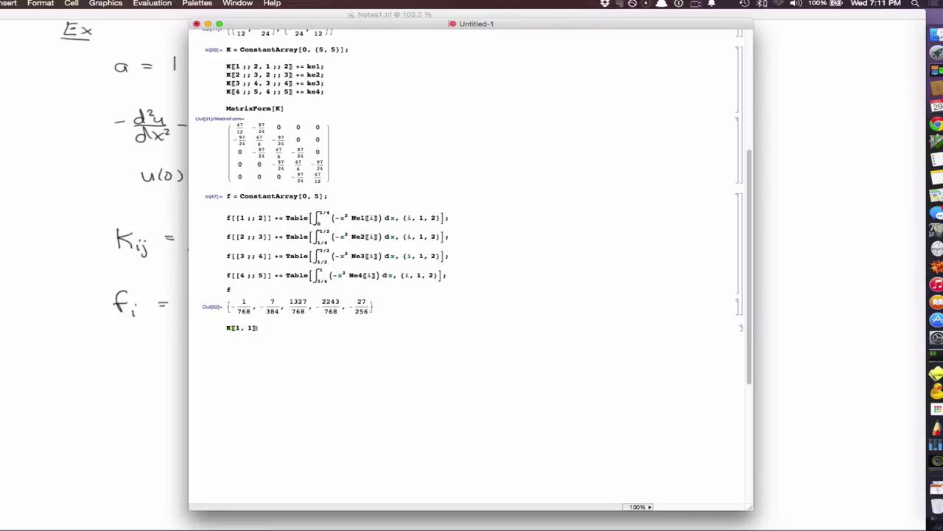
text( = 1)
key(Return)
text(K)
text([[1, 2)
text(]])
text( = 0)
key(Return)
text(K[[)
text(2, 1)
text(]])
text( 0)
text(K)
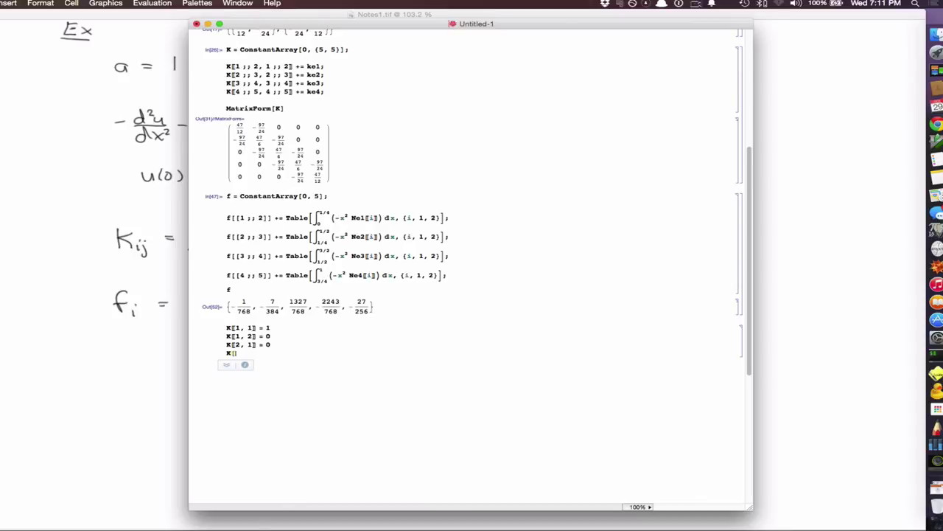
text([[5, 5)
key(Right)
text(= 1 )
text(K[[)
text(5)
text(,)
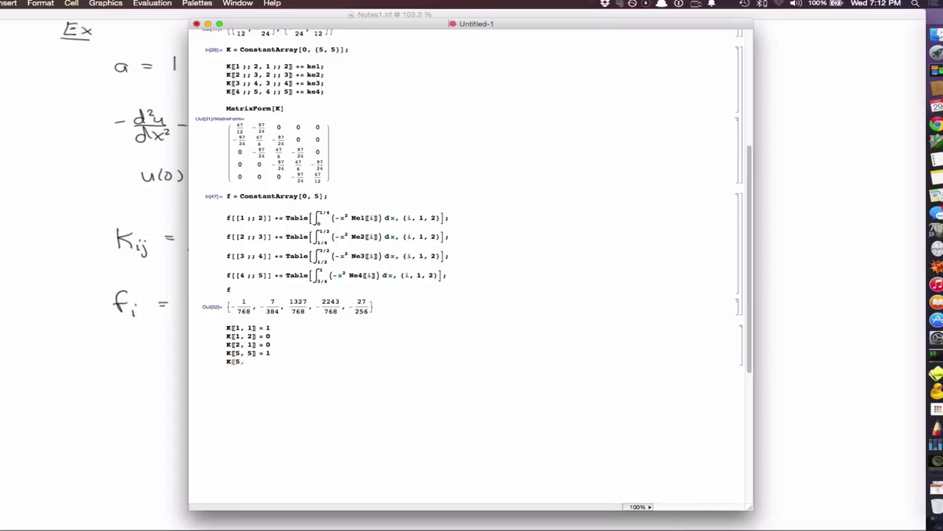
text( 4]] = )
text(0 )
text(K)
text([[)
text(4,)
text( 5]] = )
text(0)
Add f[[1]]=0, f[[5]]=0, then MatrixForm[K] and MatrixForm[f].
key(Return)
key(Return)
text(f)
text([[0)
key(BackSpace)
text(1)
text(]])
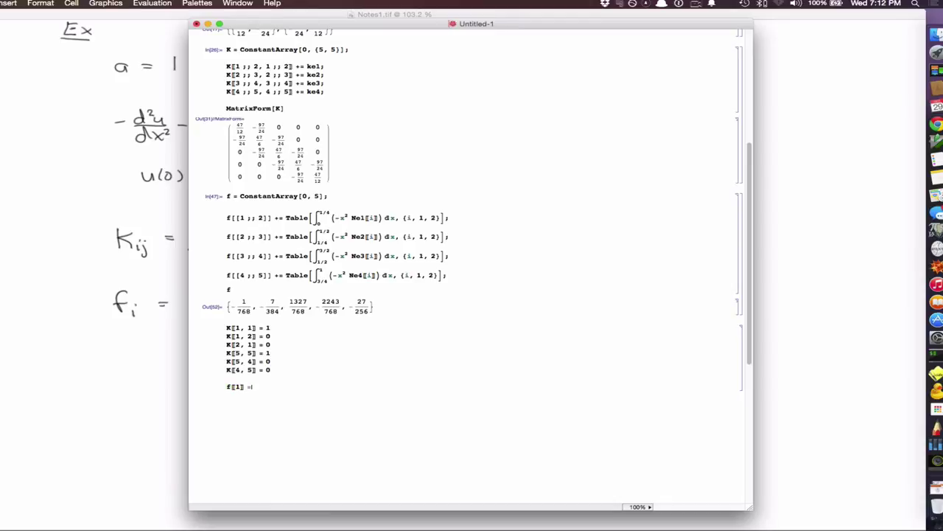
text(0)
text(f[[5]])
text( = 0)
text(K)
text(atrixForm)
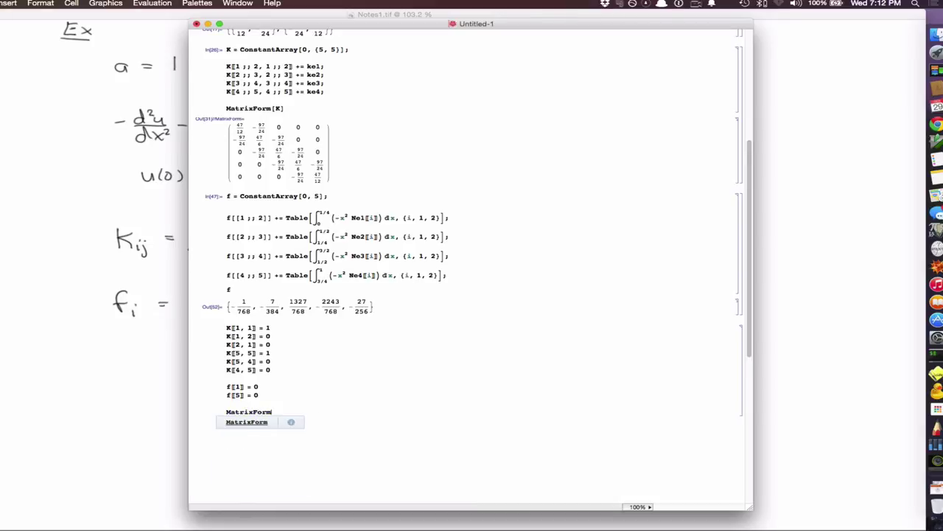
text([)
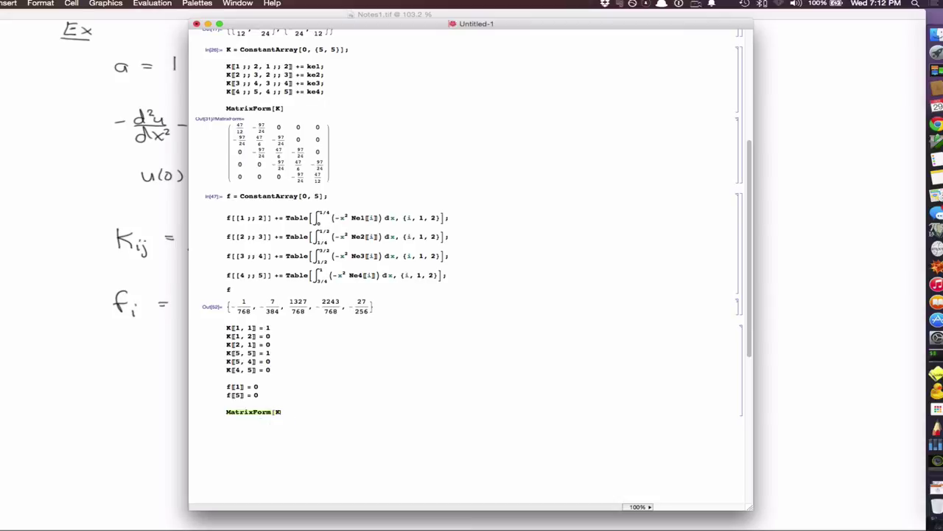
text(K)
text(m)
text(atrixForm[f)
text(])
Evaluate the boundary-condition cell and compute u = LinearSolve[K, f].
key(shift+Return)
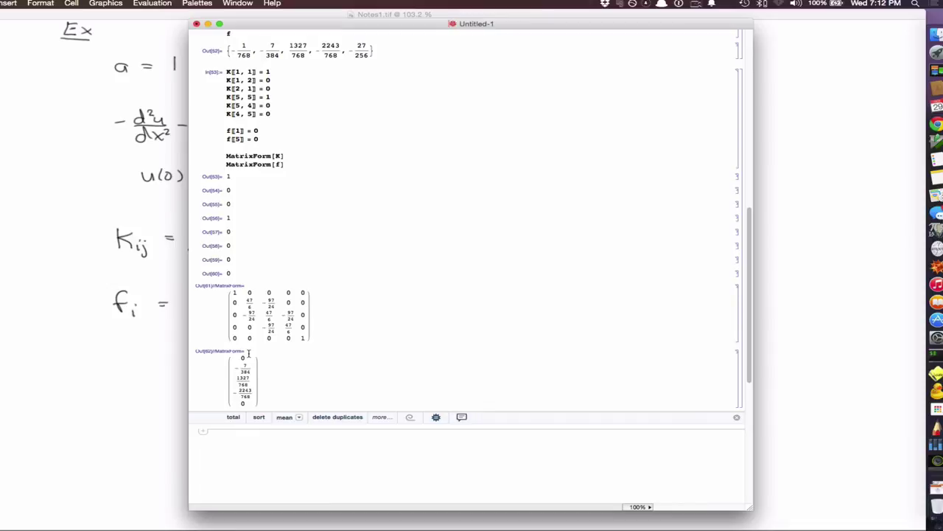
text(u = )
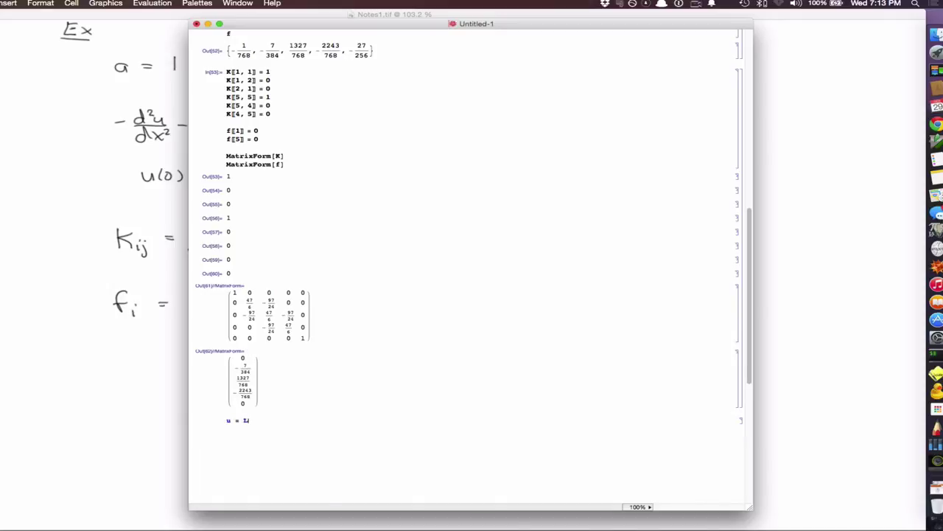
text(Linear)
key(Return)
text([K, f])
key(shift+Return)
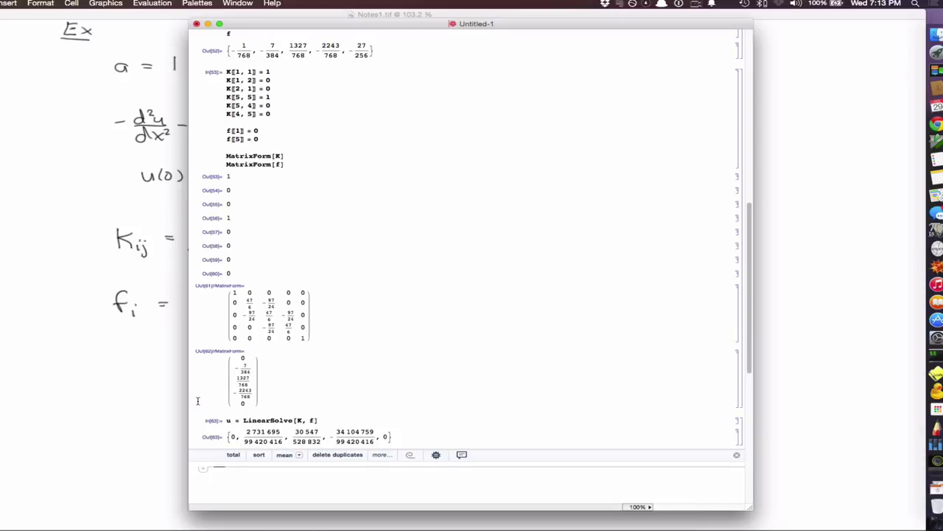
Scroll through the finished notebook, then bring the Notes1.tif handwritten notes to the front.
scroll(198, 400, down, 3)
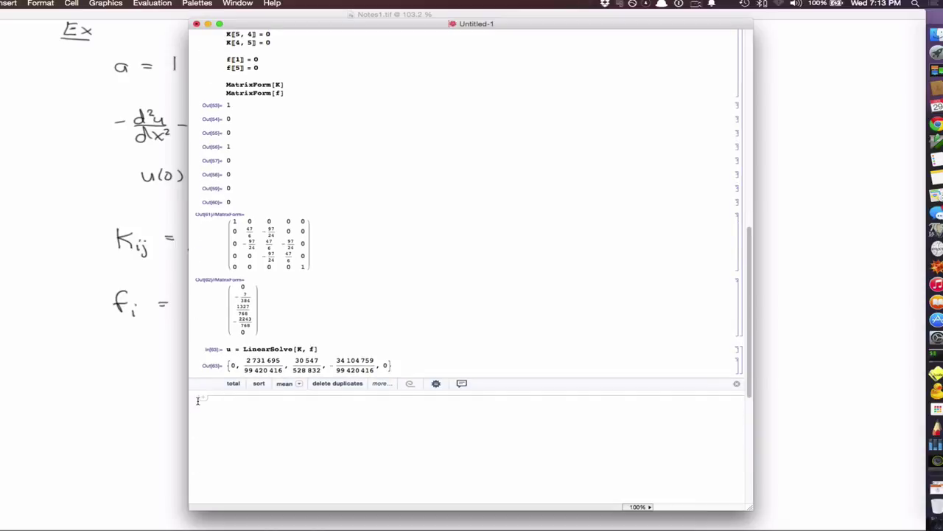
scroll(198, 400, up, 7)
scroll(198, 400, up, 11)
scroll(198, 400, up, 3)
scroll(197, 401, up, 1)
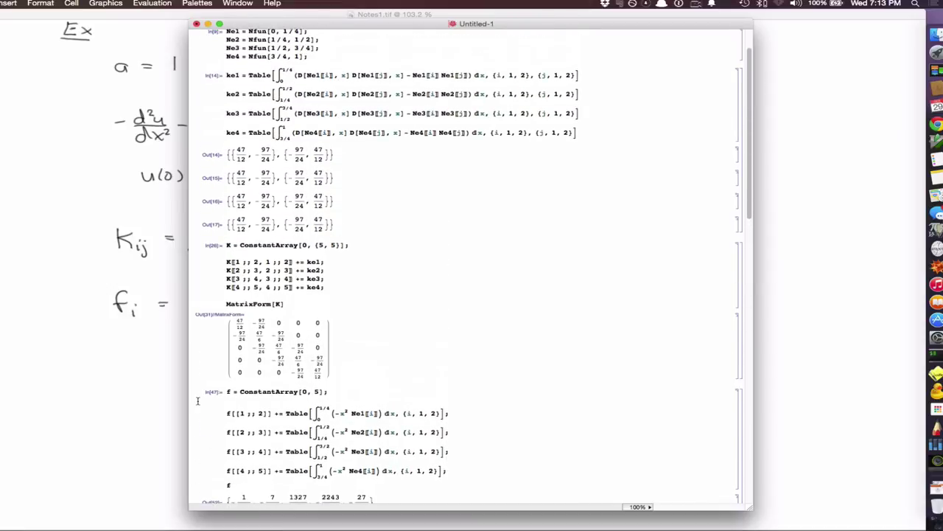
scroll(198, 401, up, 4)
scroll(198, 400, down, 6)
scroll(198, 401, down, 5)
scroll(197, 400, down, 10)
scroll(203, 380, down, 4)
scroll(208, 361, down, 2)
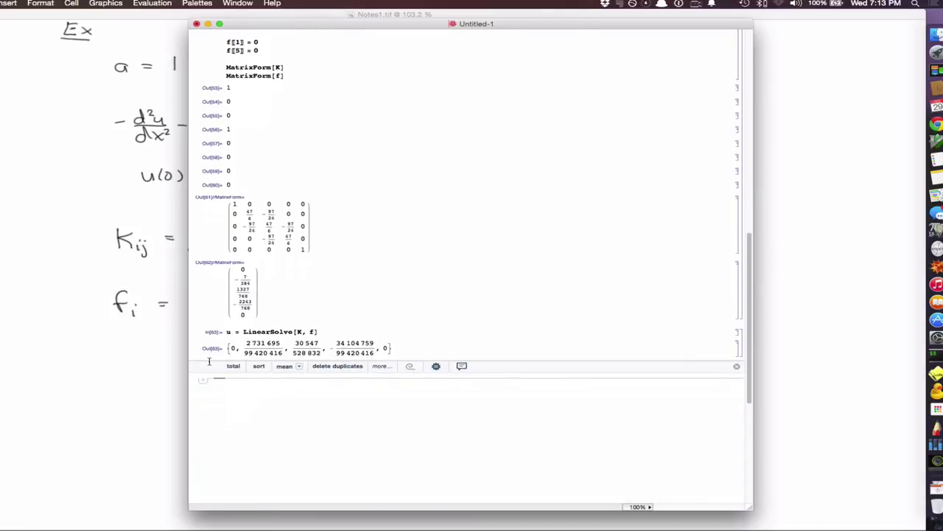
scroll(367, 172, up, 1)
scroll(367, 173, up, 8)
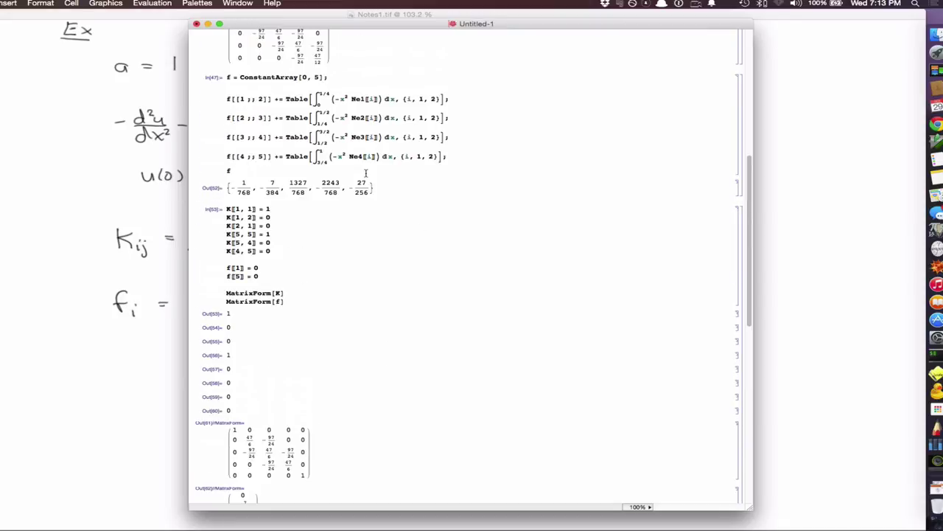
scroll(398, 151, up, 3)
scroll(398, 151, up, 3)
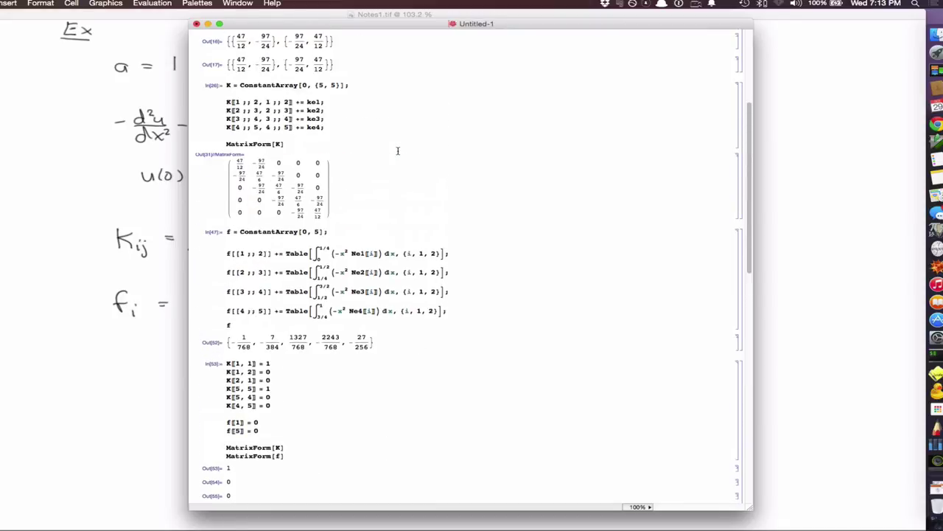
scroll(295, 150, up, 3)
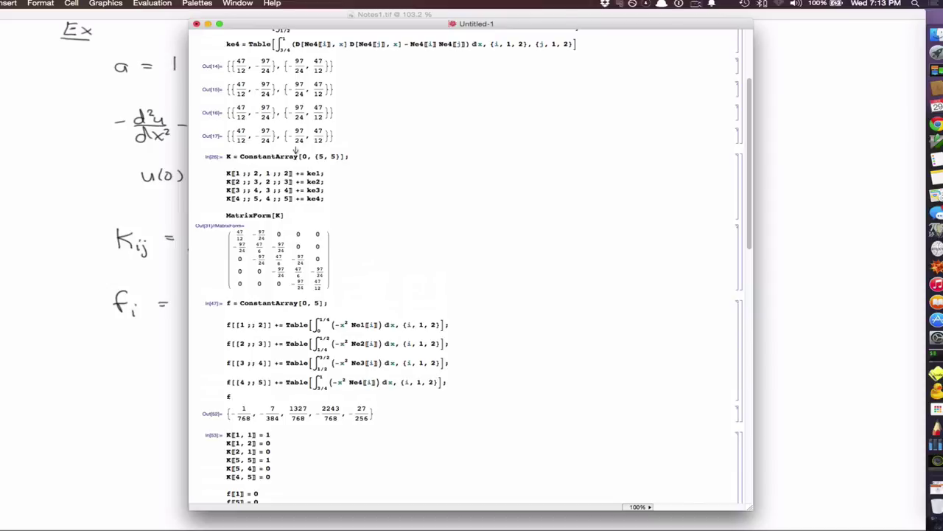
scroll(296, 150, up, 3)
scroll(295, 137, up, 3)
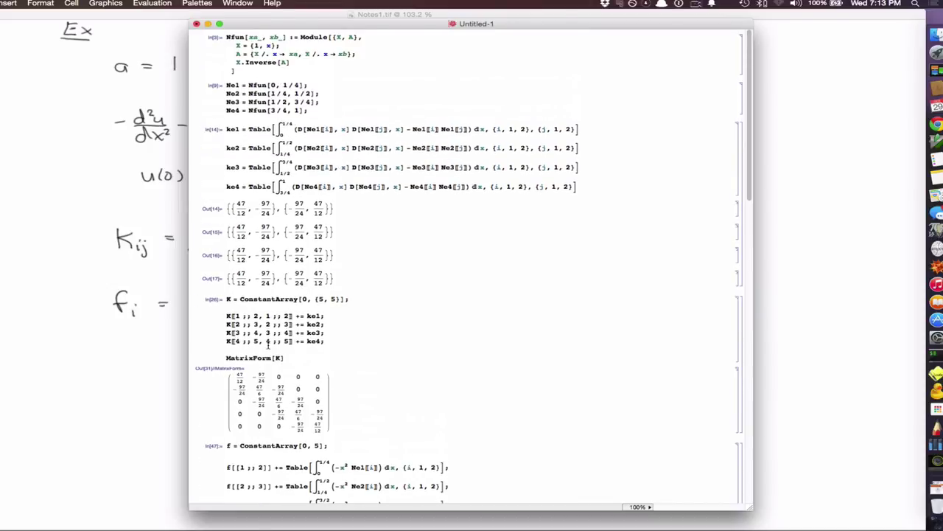
scroll(268, 343, down, 3)
scroll(269, 362, down, 4)
scroll(325, 371, down, 4)
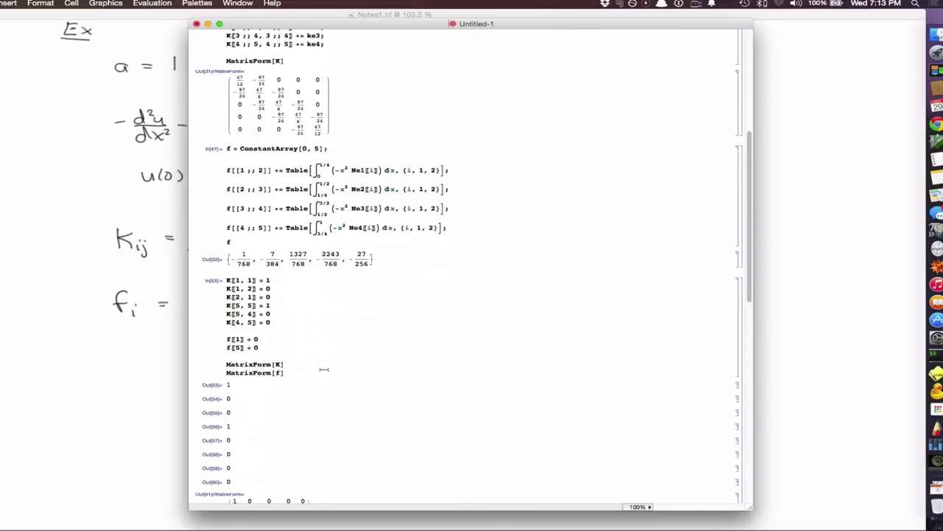
scroll(199, 361, down, 3)
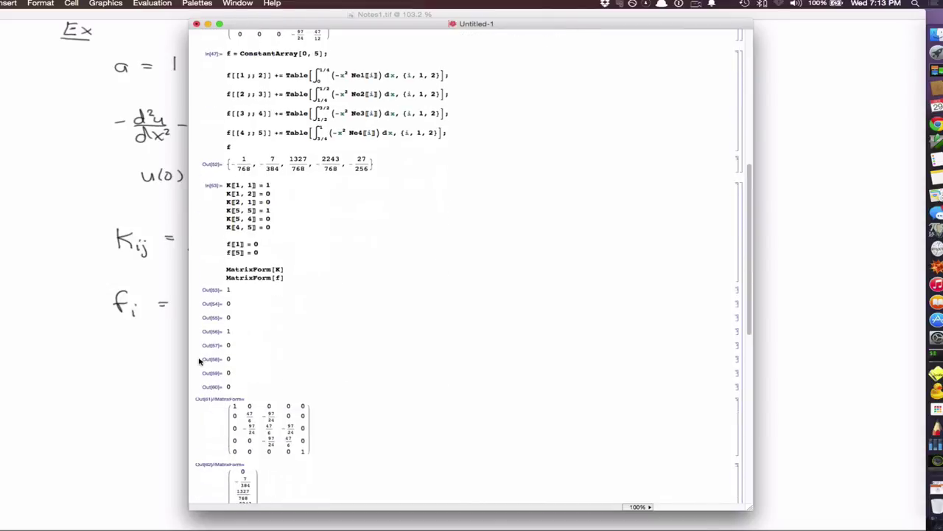
scroll(198, 361, down, 2)
scroll(199, 361, down, 1)
scroll(199, 362, down, 2)
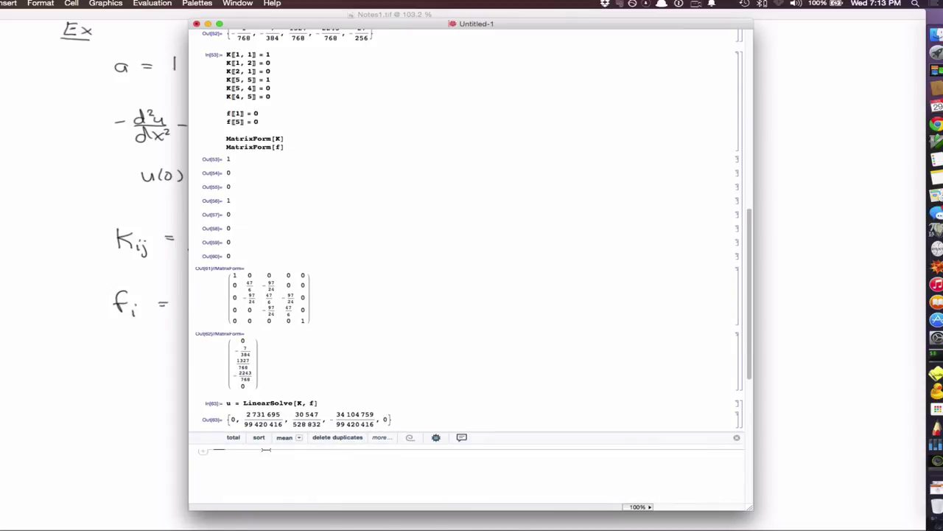
click(148, 448)
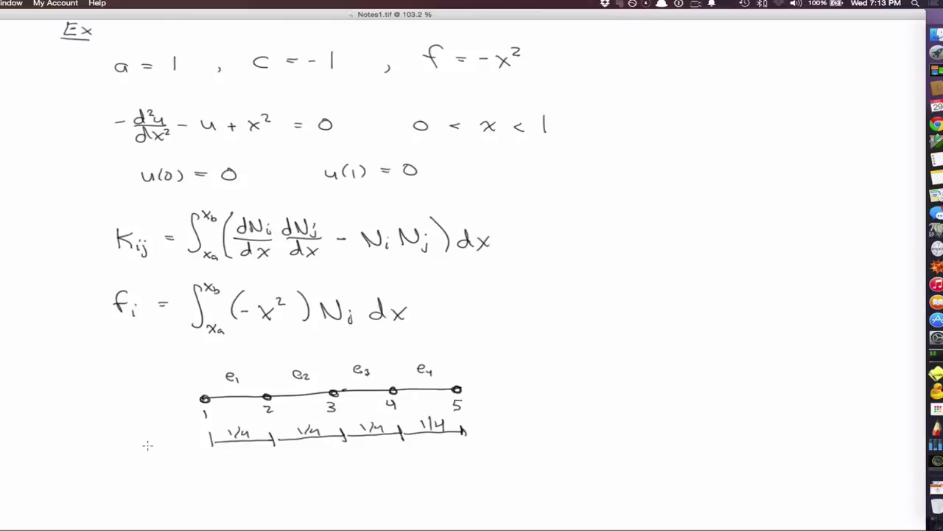